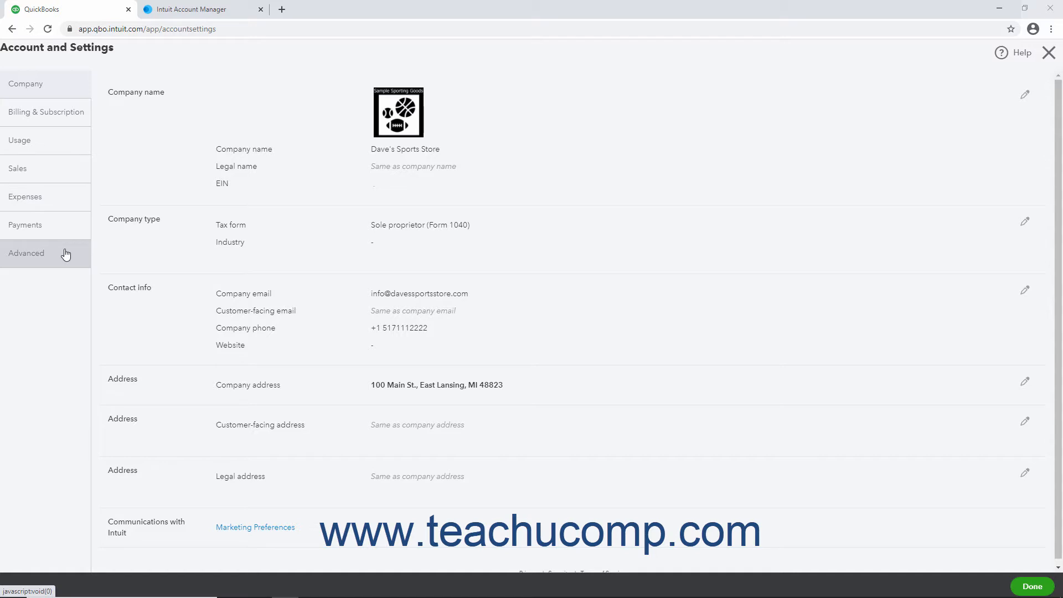
Step: View the Company, Billing & Subscription and Usage settings, returning to the Company settings
left_click(64, 87)
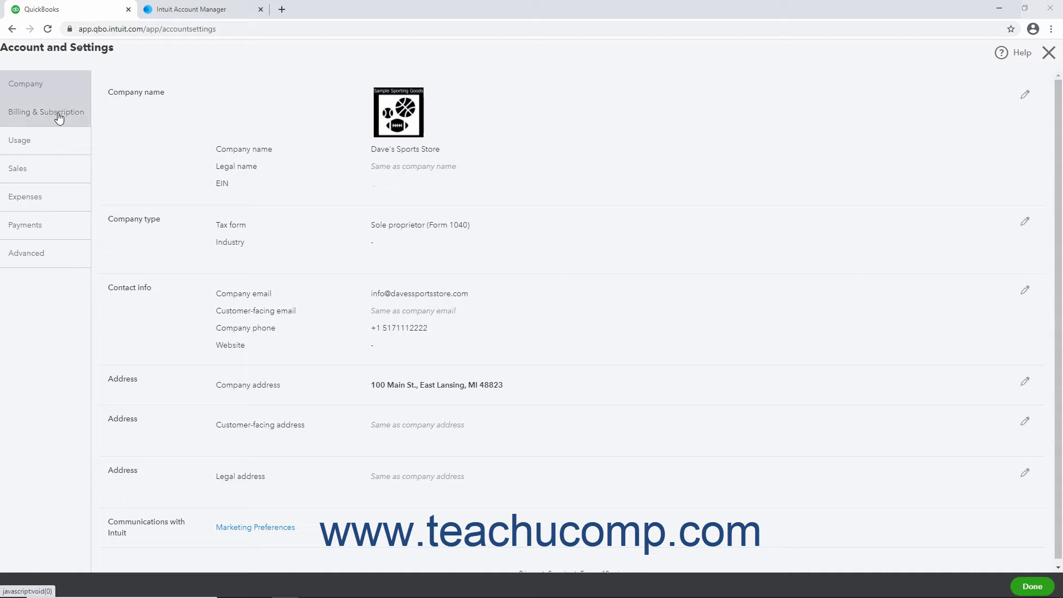
left_click(59, 117)
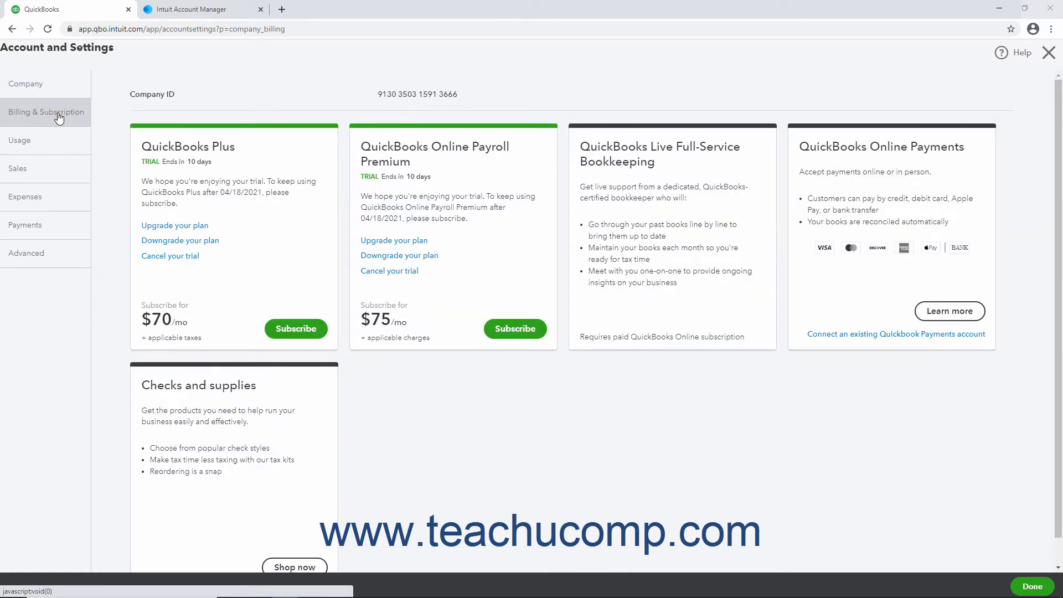
left_click(57, 155)
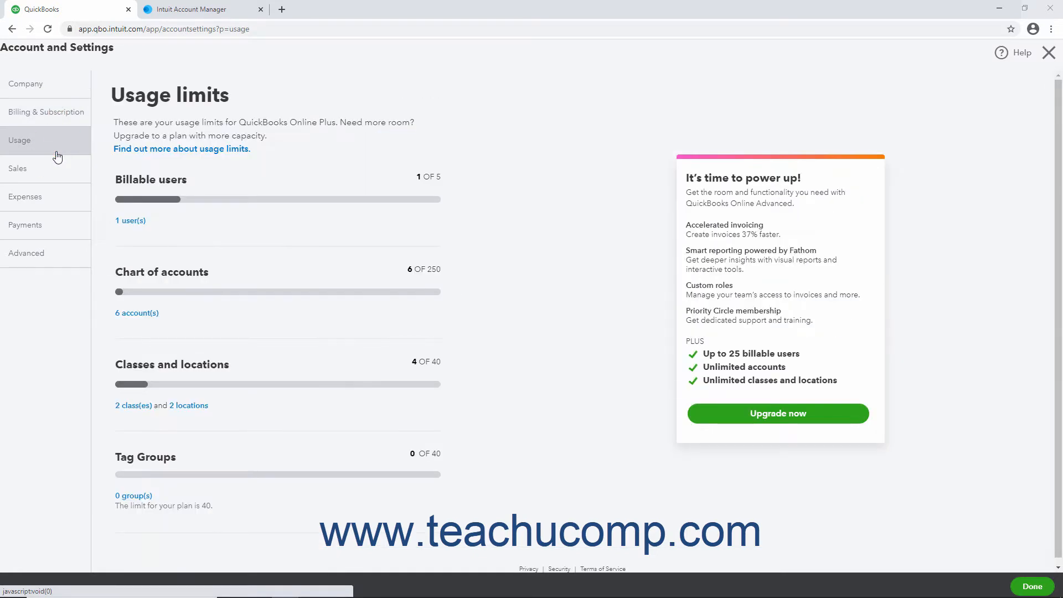
left_click(59, 97)
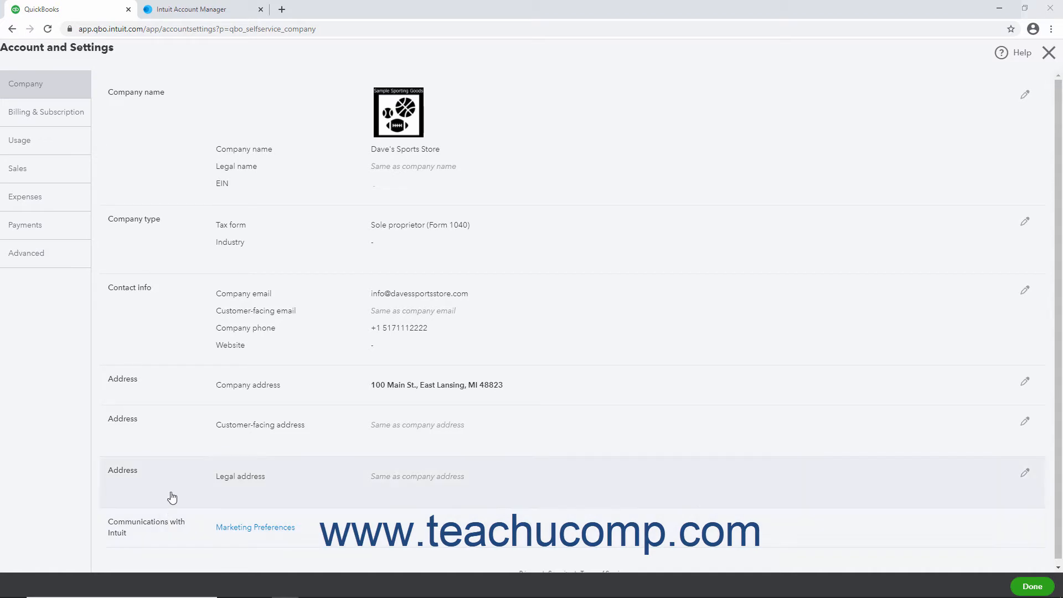
Step: Edit the company name section and select the blue Sample Sporting Goods logo among the available company logos
left_click(189, 146)
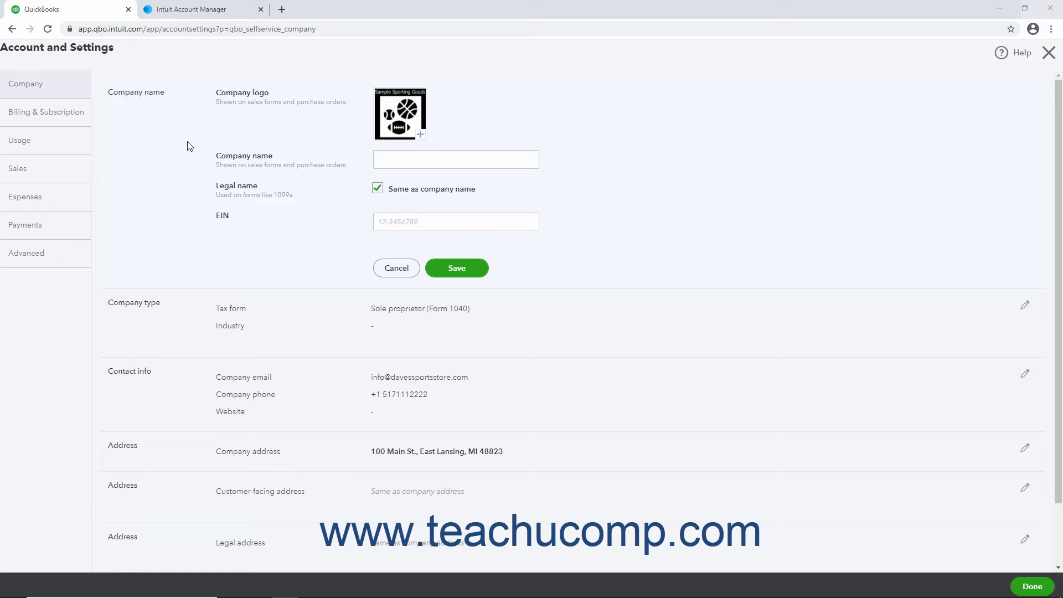
left_click(420, 135)
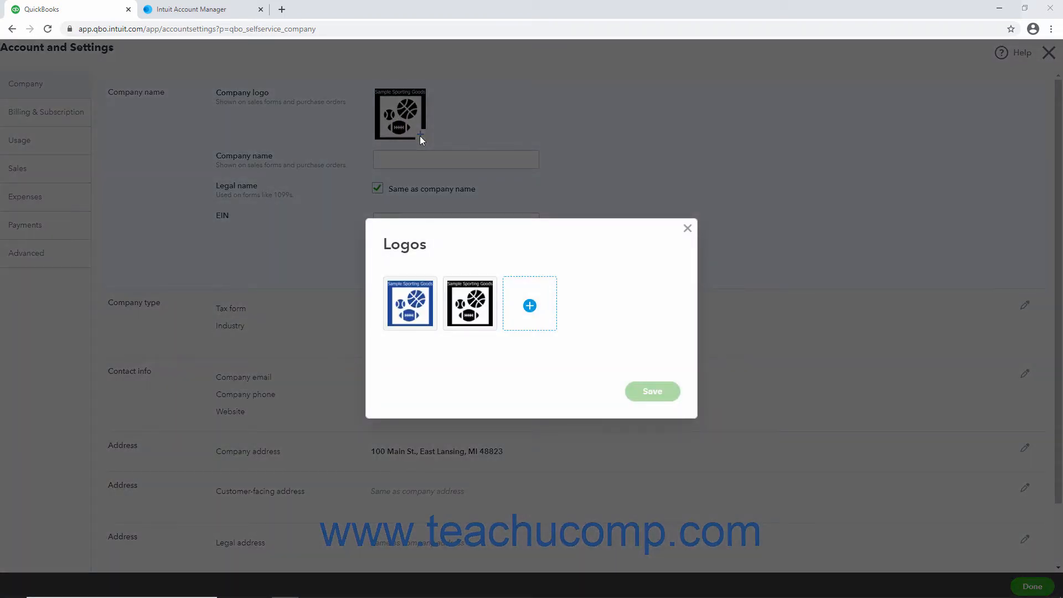
left_click(426, 296)
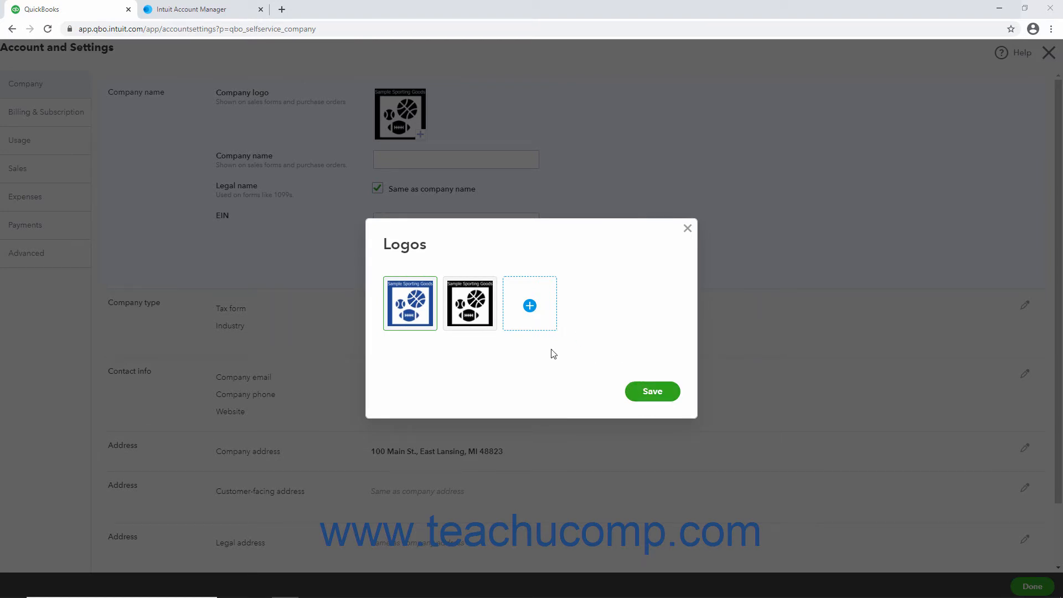
Step: Upload SampleCompanyLogo2.jpg from the QBImages folder as an additional company logo
left_click(530, 308)
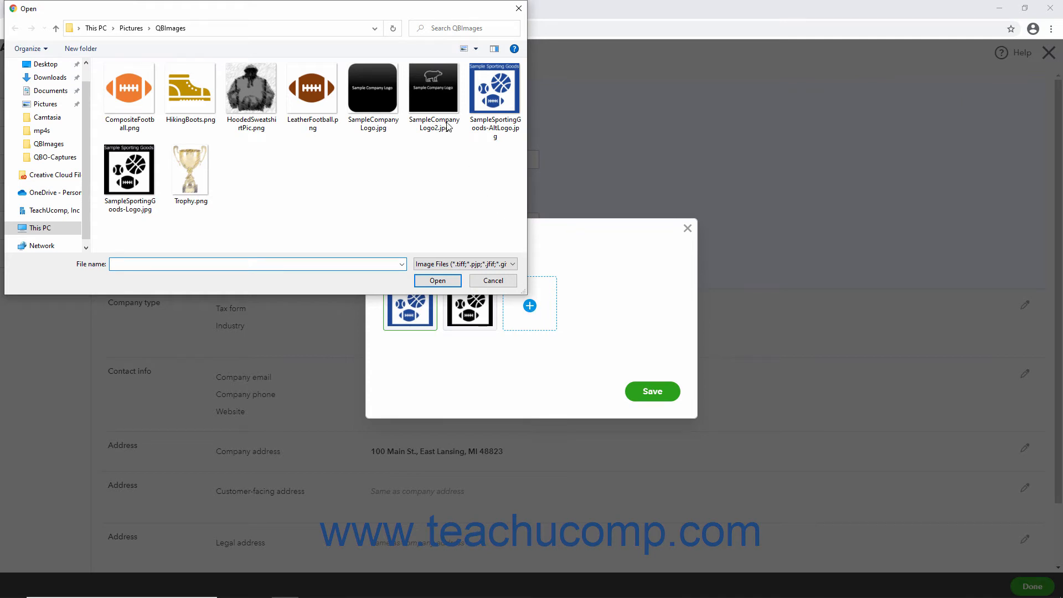
left_click(446, 108)
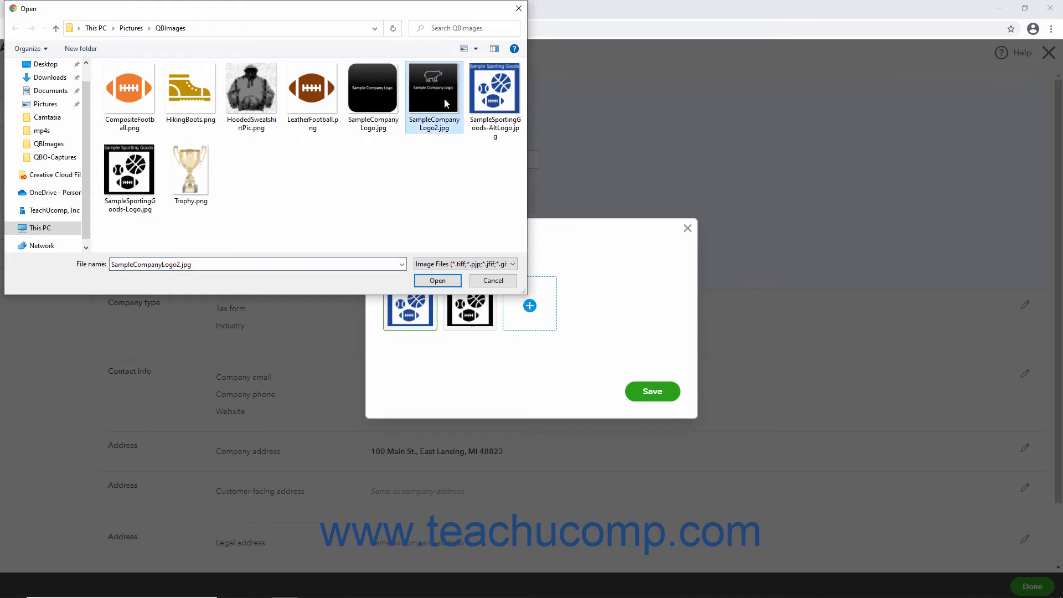
left_click(437, 281)
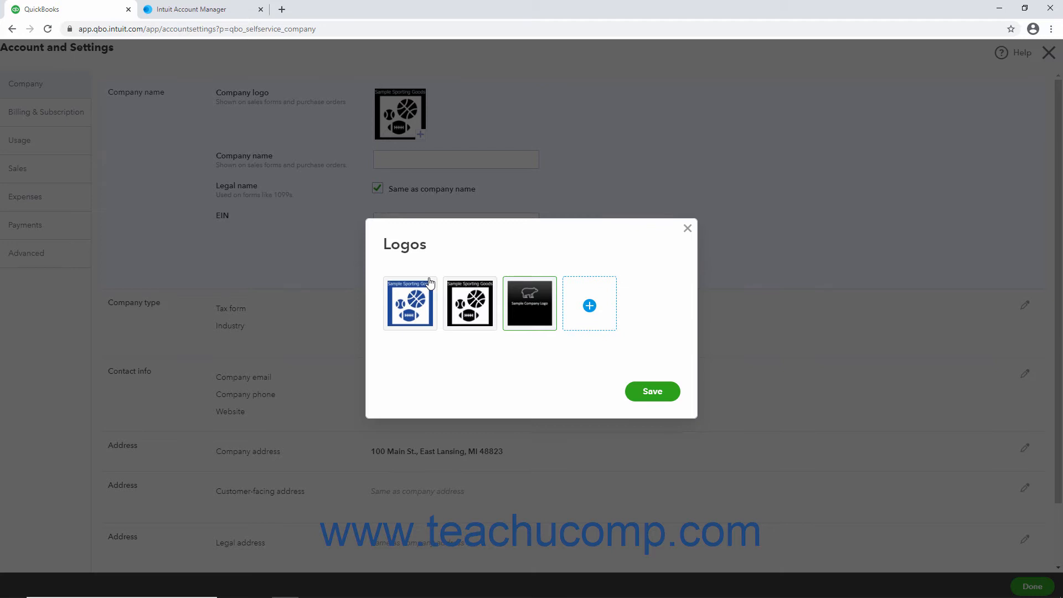
Step: Delete the uploaded black Sample Company Logo from the company logos
mouse_move(518, 320)
left_click(554, 279)
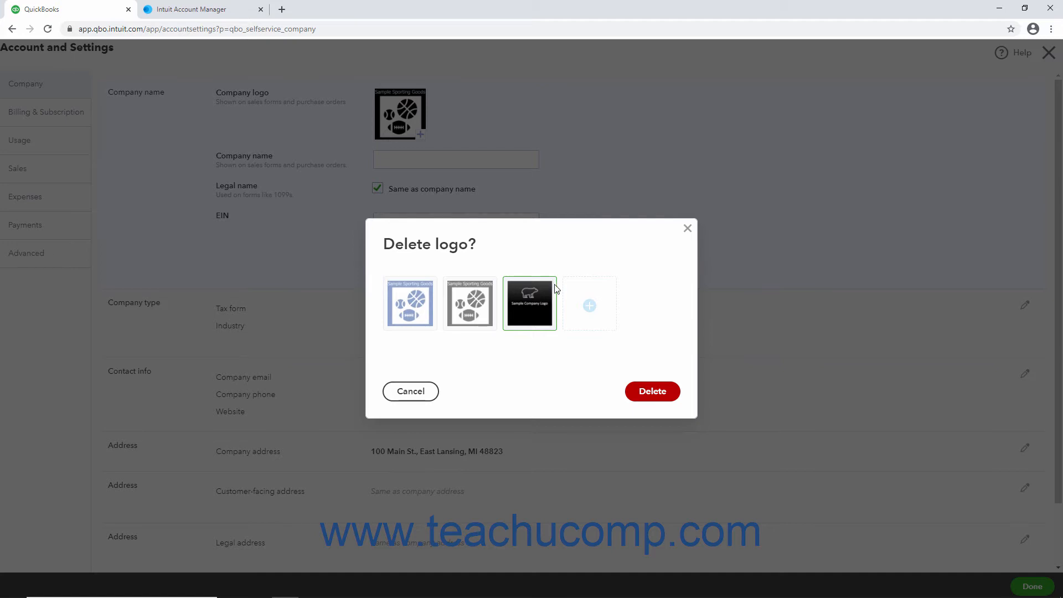
left_click(637, 393)
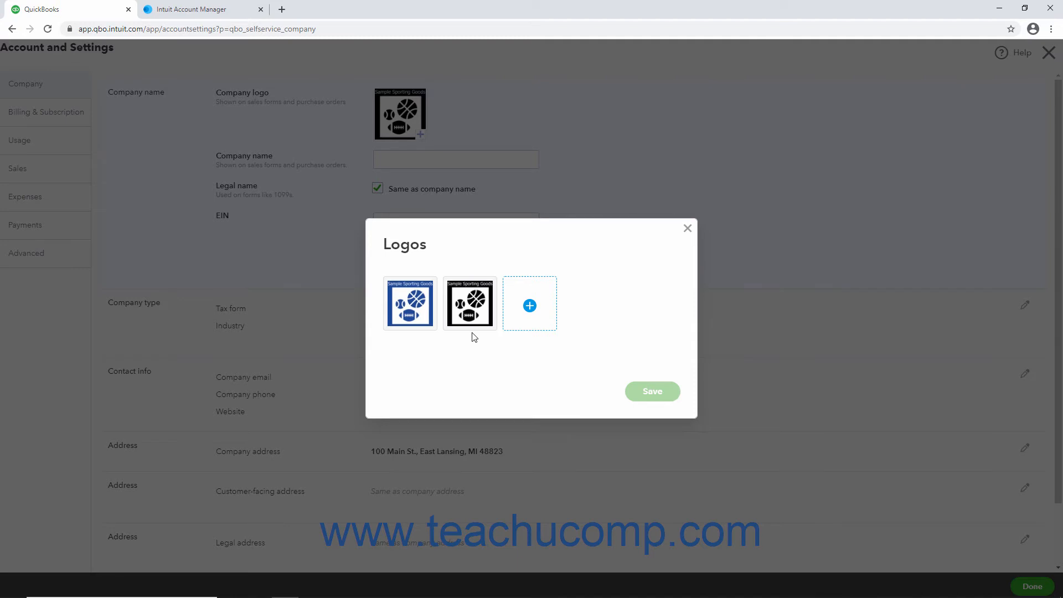
Step: Save the blue Sample Sporting Goods image as the company logo and paste Dave's Sports Store as the company name
left_click(422, 310)
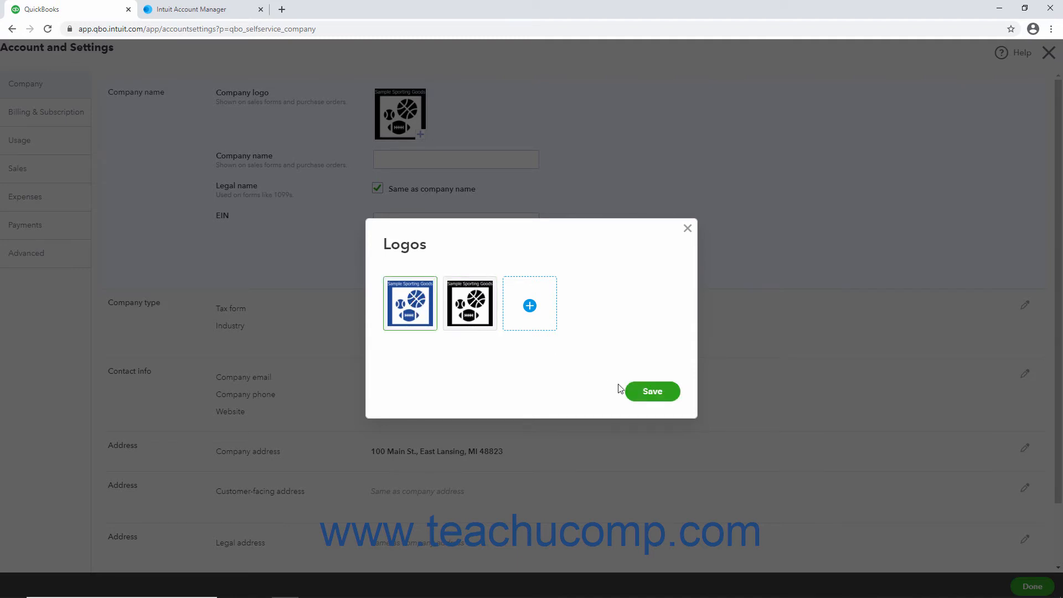
left_click(652, 392)
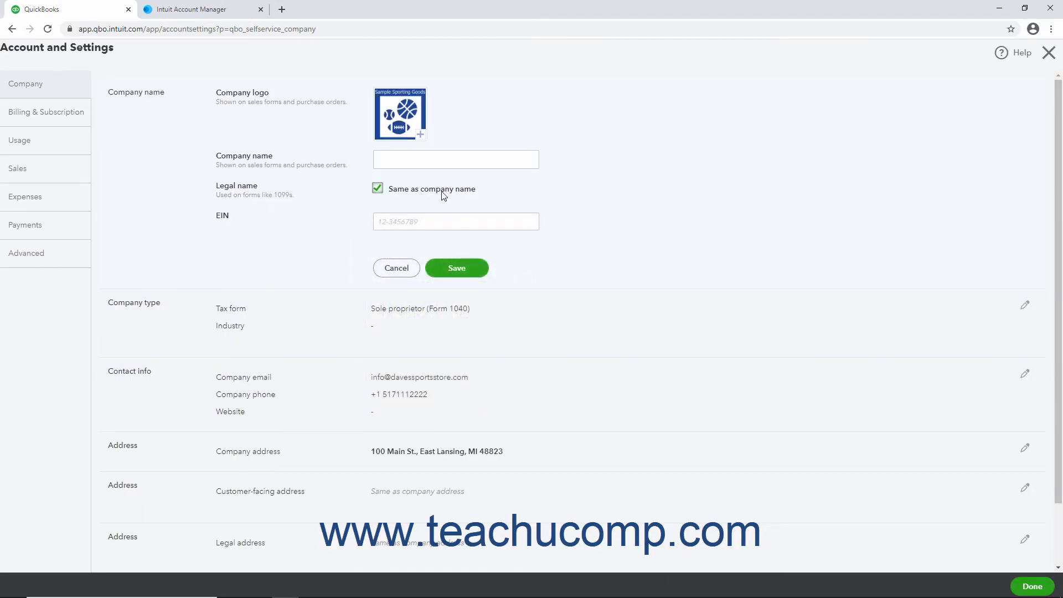
left_click(415, 168)
right_click(416, 166)
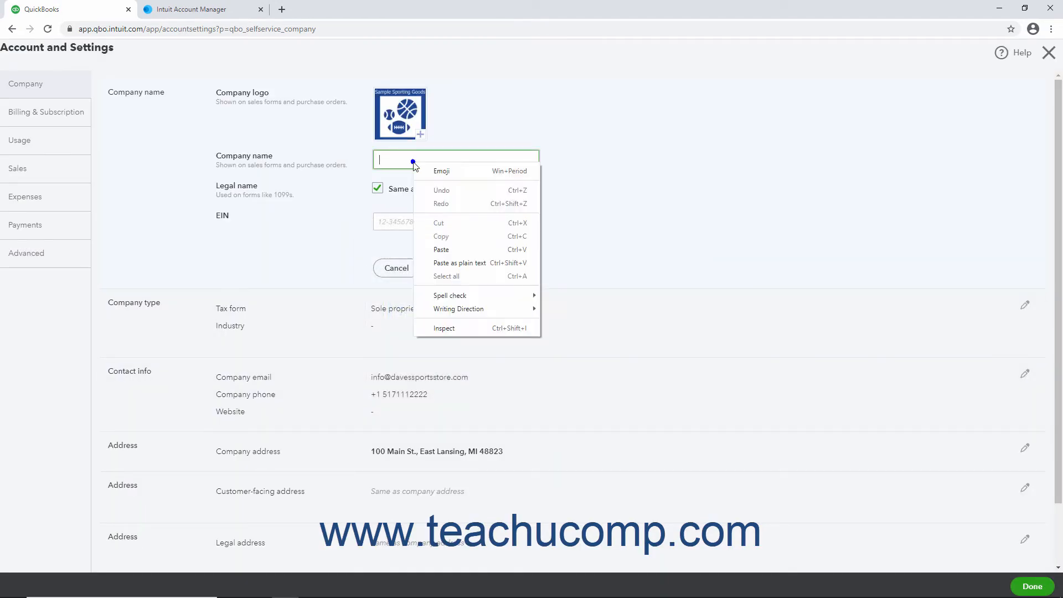
left_click(446, 249)
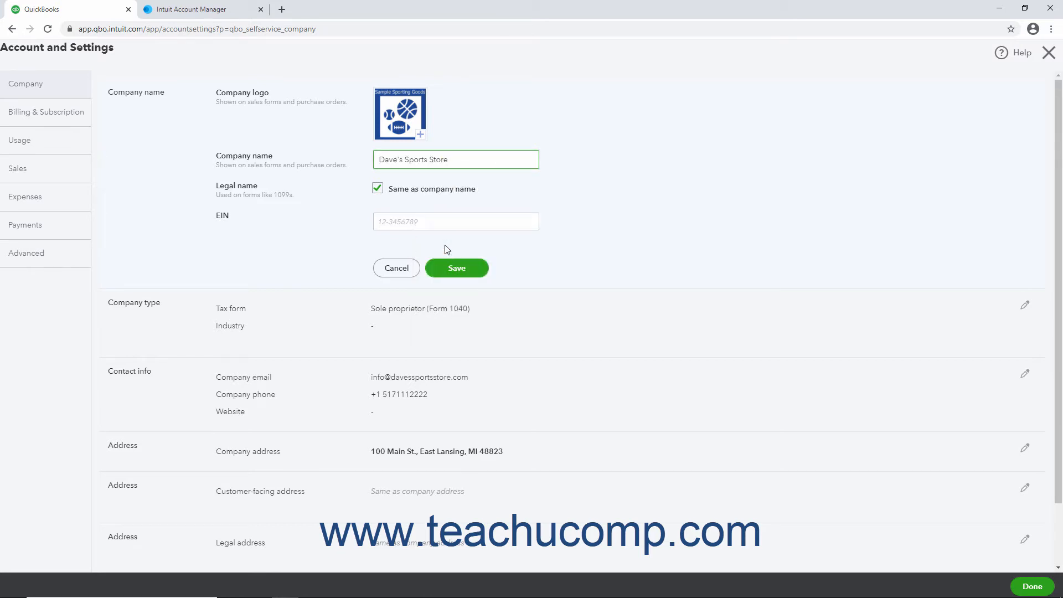
Step: Keep the legal name the same as the company name, leave the EIN blank, and save the company name section
left_click(435, 192)
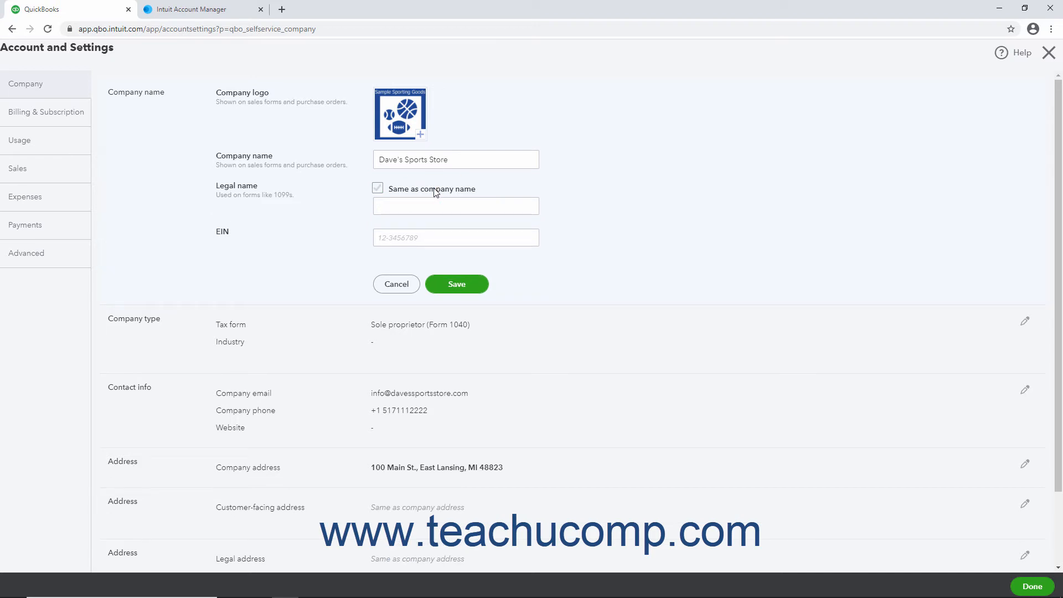
left_click(423, 206)
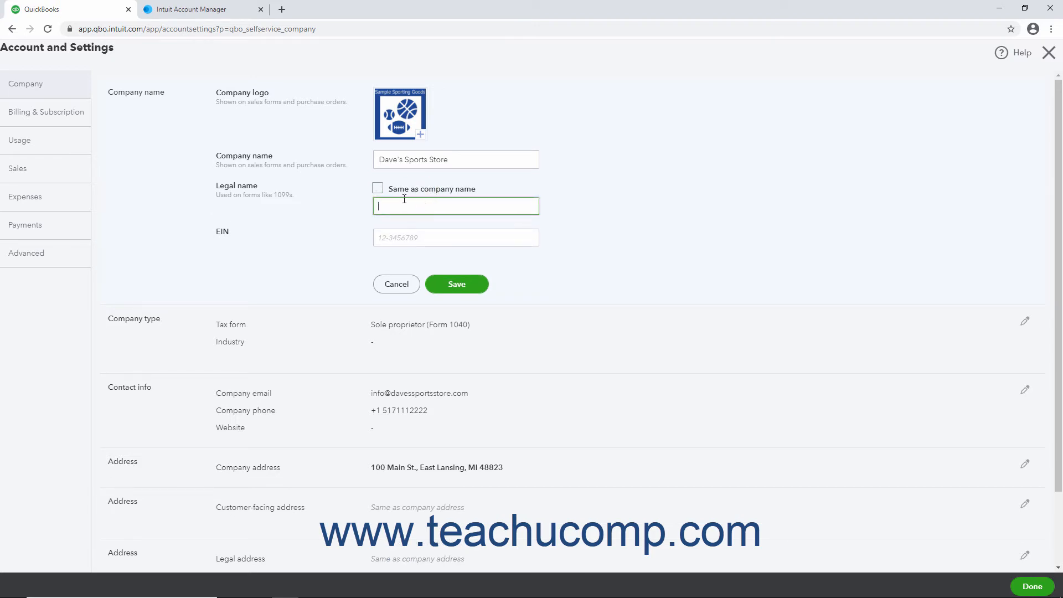
left_click(378, 189)
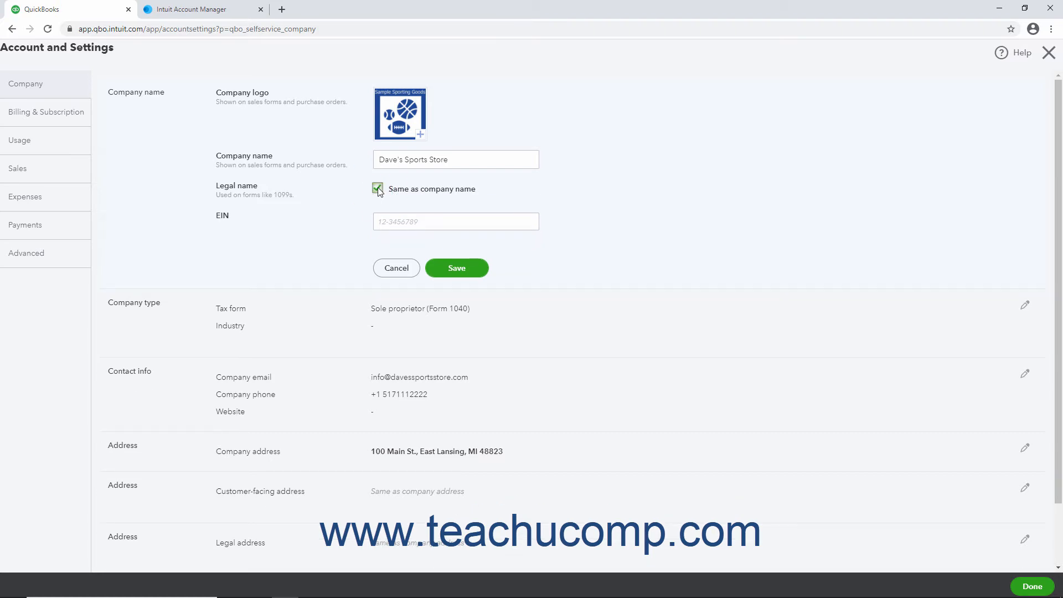
left_click(391, 226)
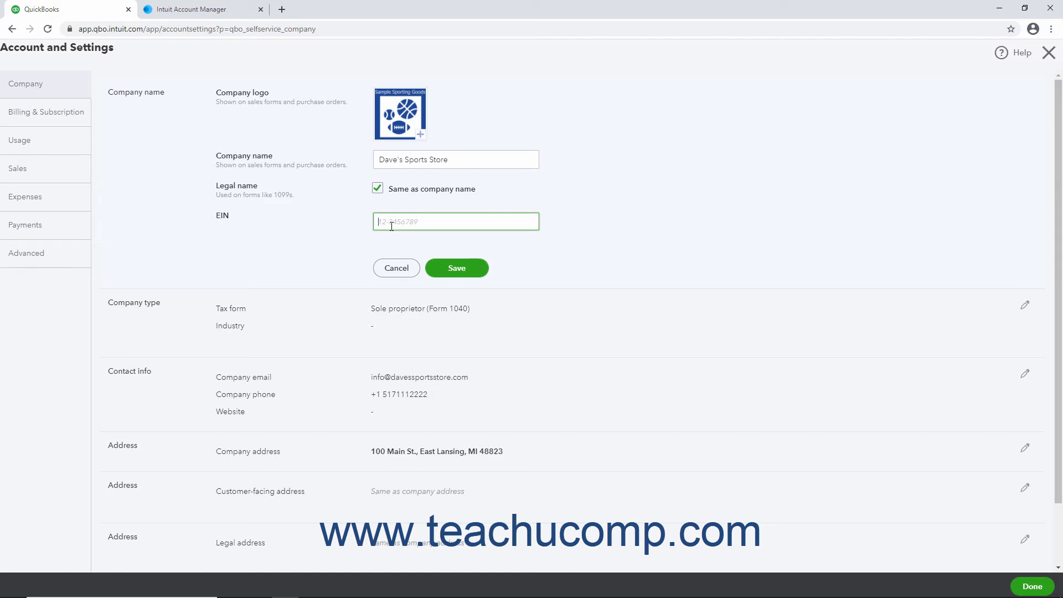
left_click(462, 276)
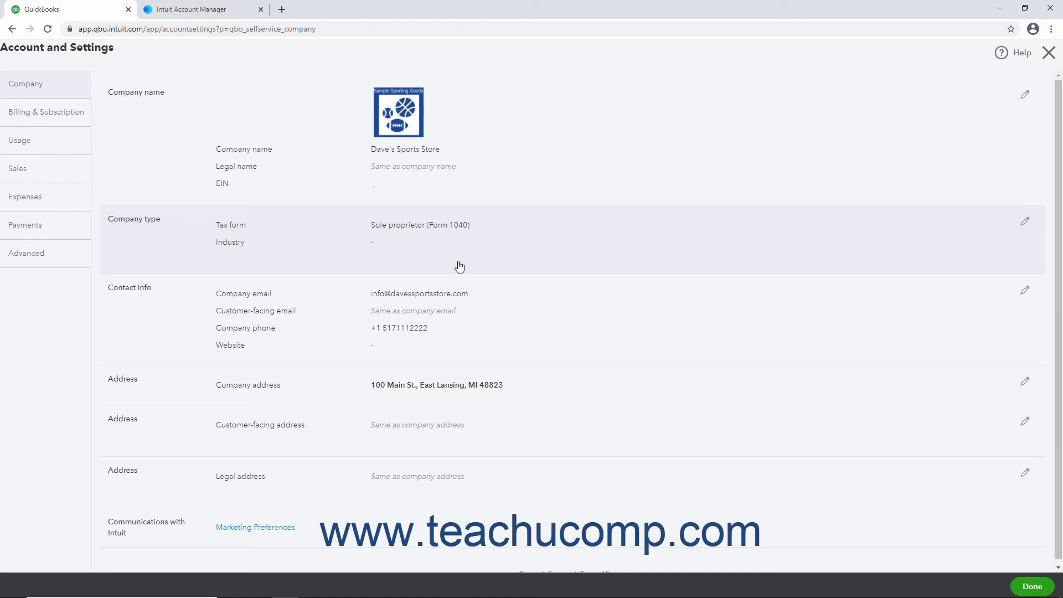
Step: Keep the tax form as Sole proprietor (Form 1040), set the industry to Sporting Goods, Hobby, Musical Instrument, and Book Stores, and save
left_click(460, 267)
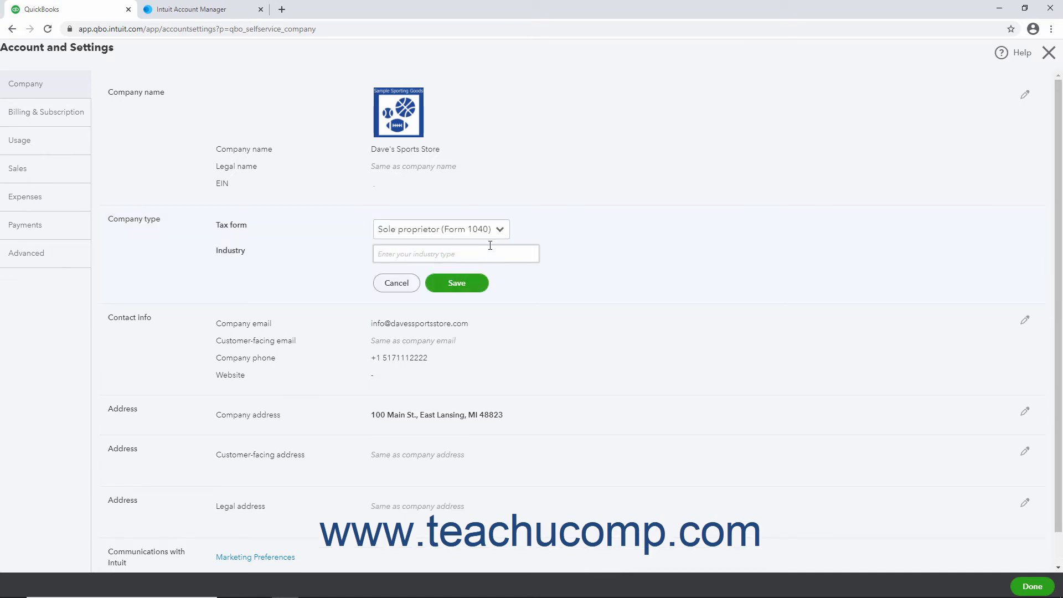
left_click(500, 229)
left_click(503, 230)
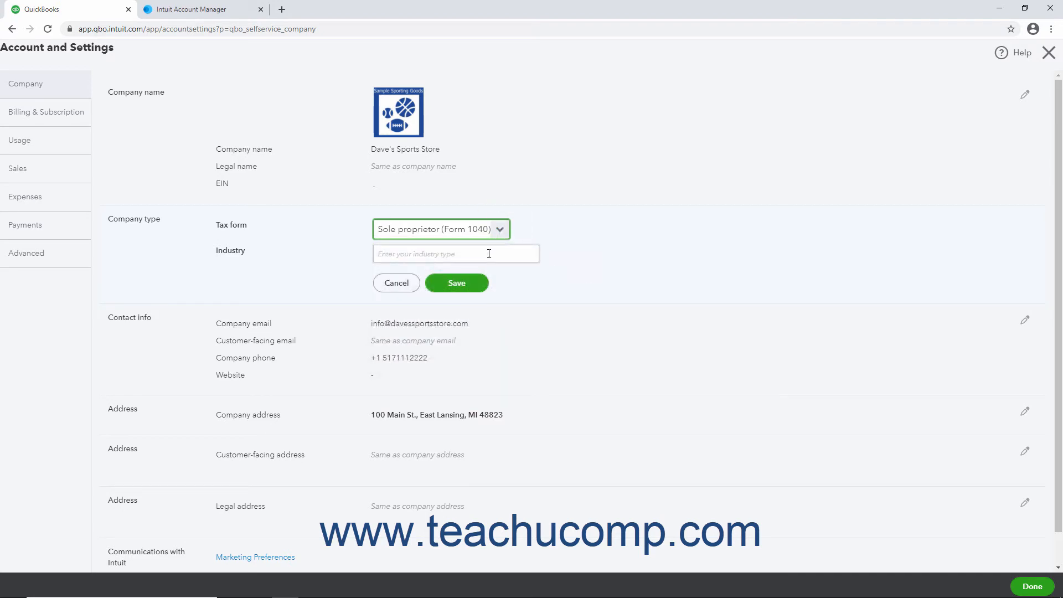
left_click(489, 254)
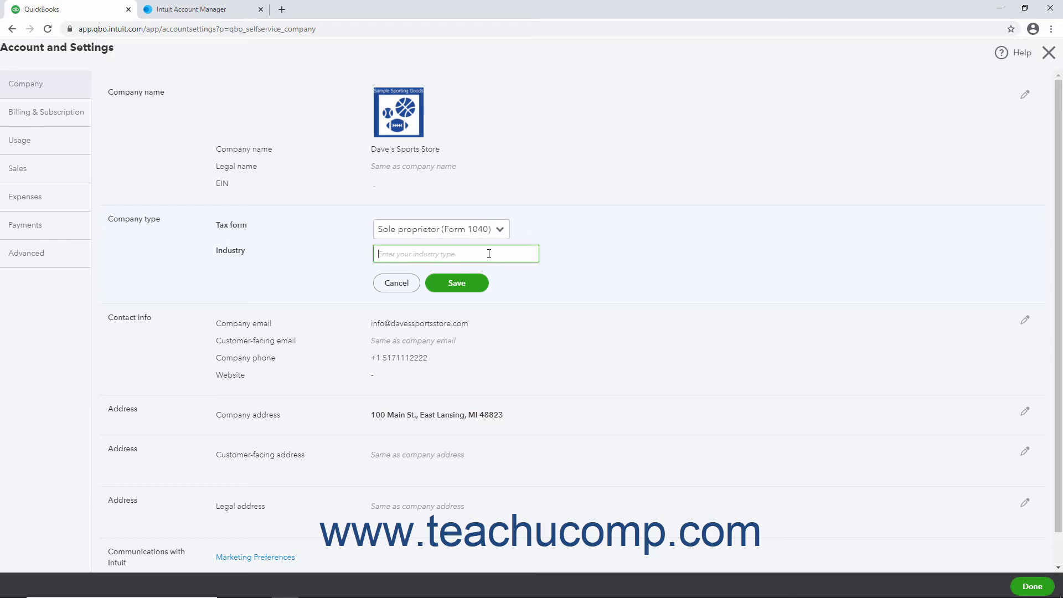
type("Sport")
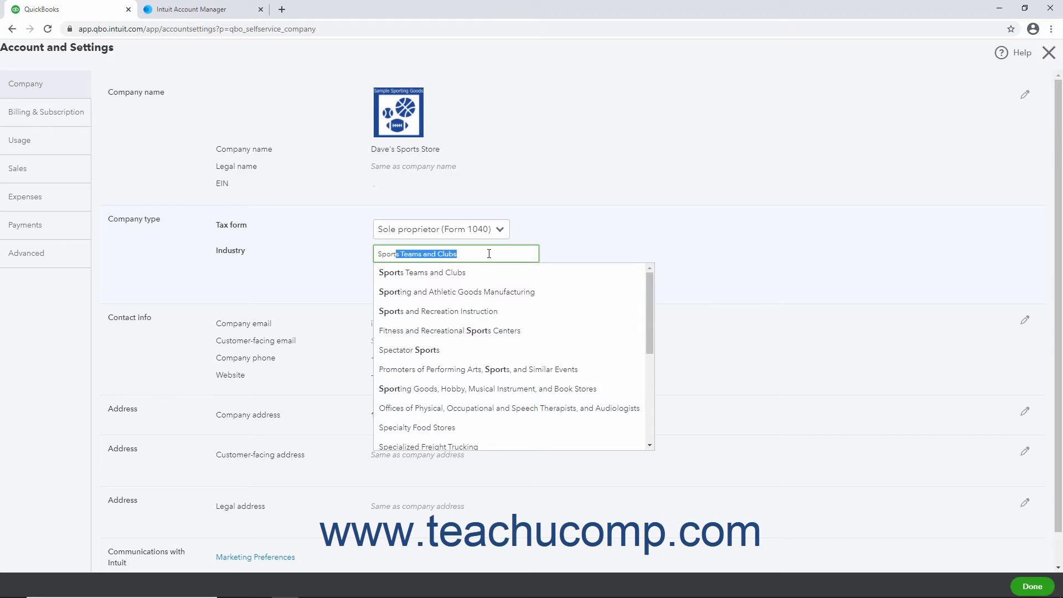
type("ing")
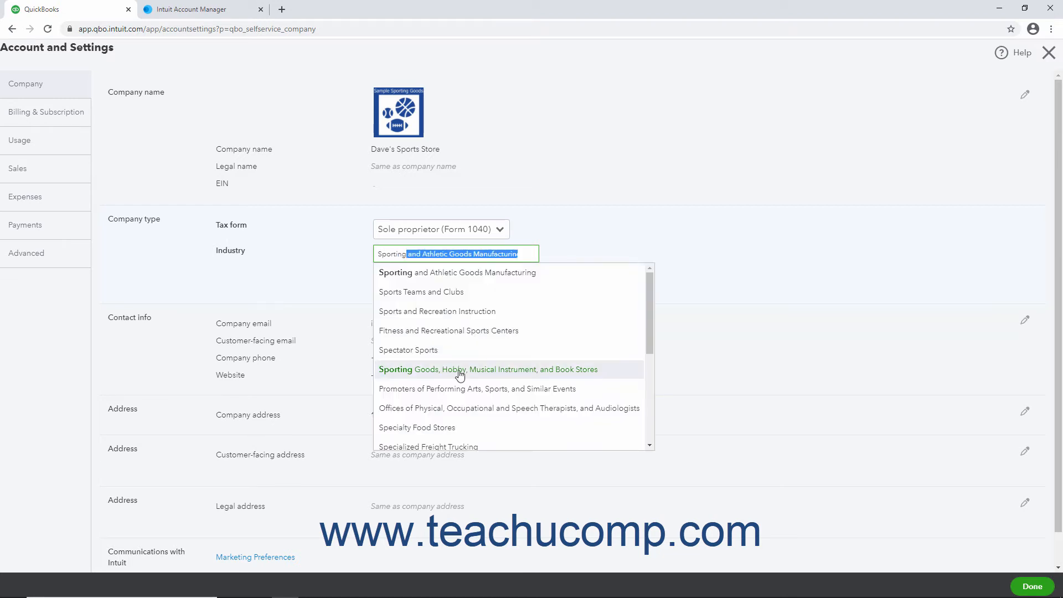
left_click(460, 374)
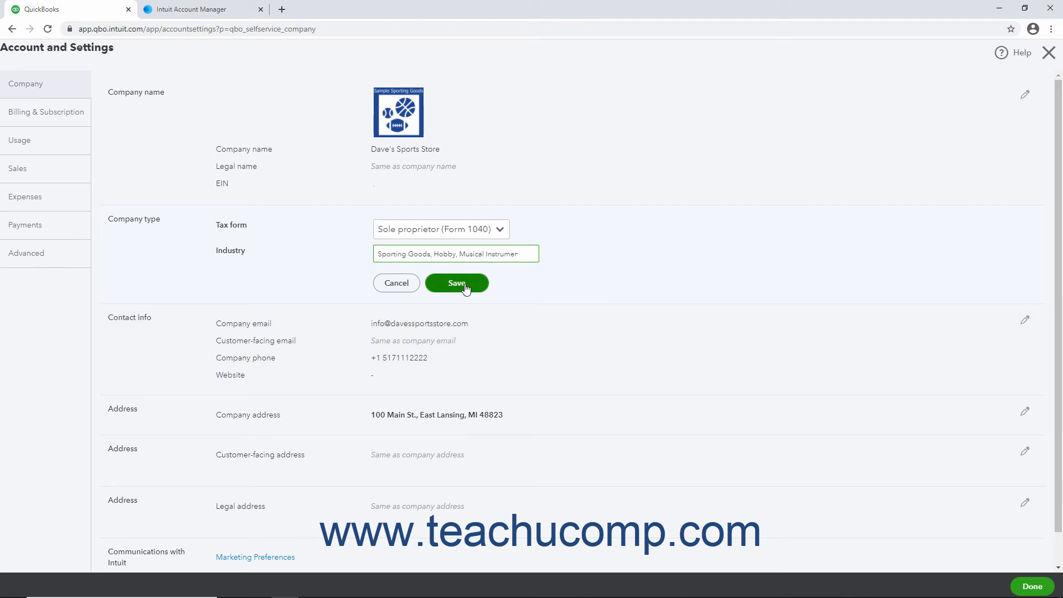
left_click(464, 284)
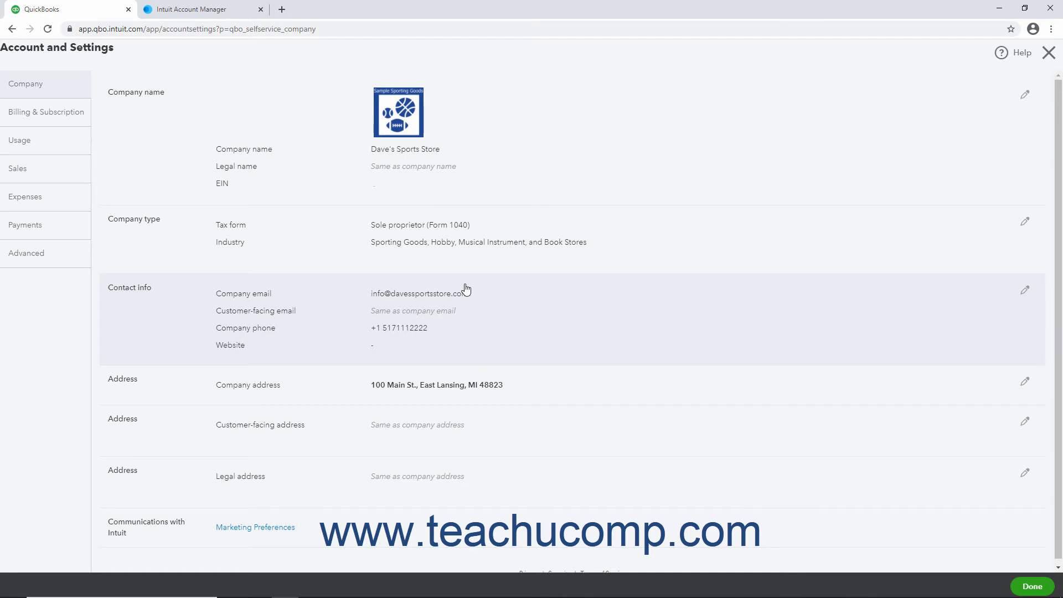
Step: Review the contact info's email, phone and website fields, keep the customer-facing email same as the company email, and save
left_click(465, 287)
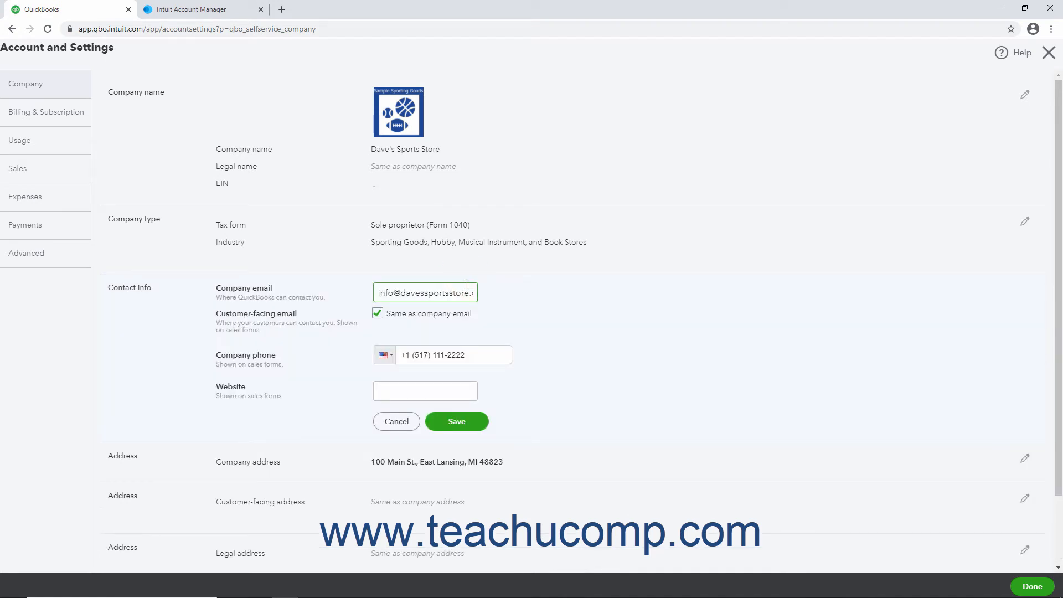
left_click(416, 295)
left_click(381, 317)
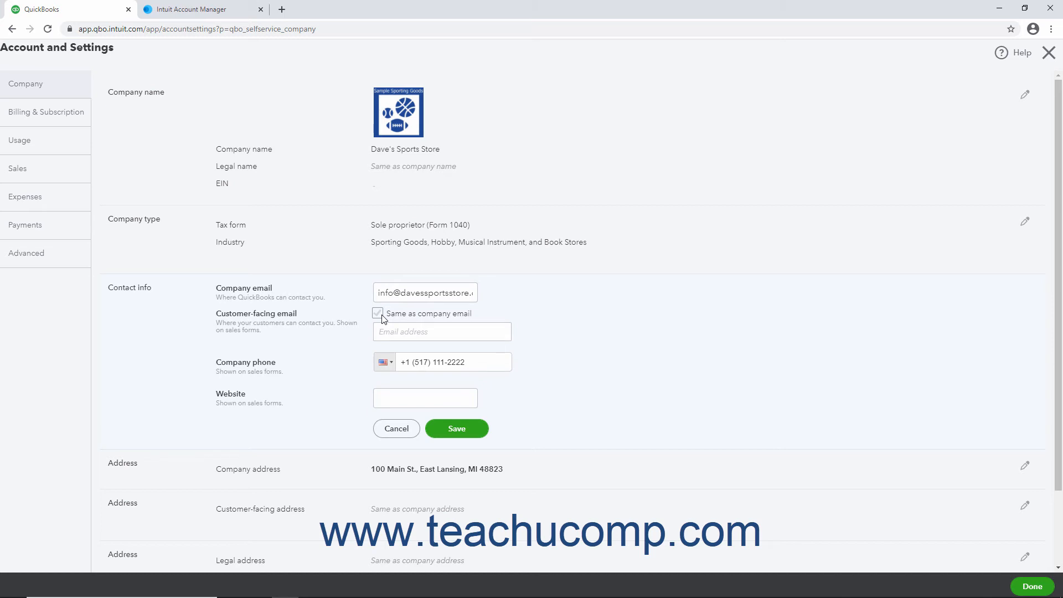
left_click(395, 331)
left_click(378, 314)
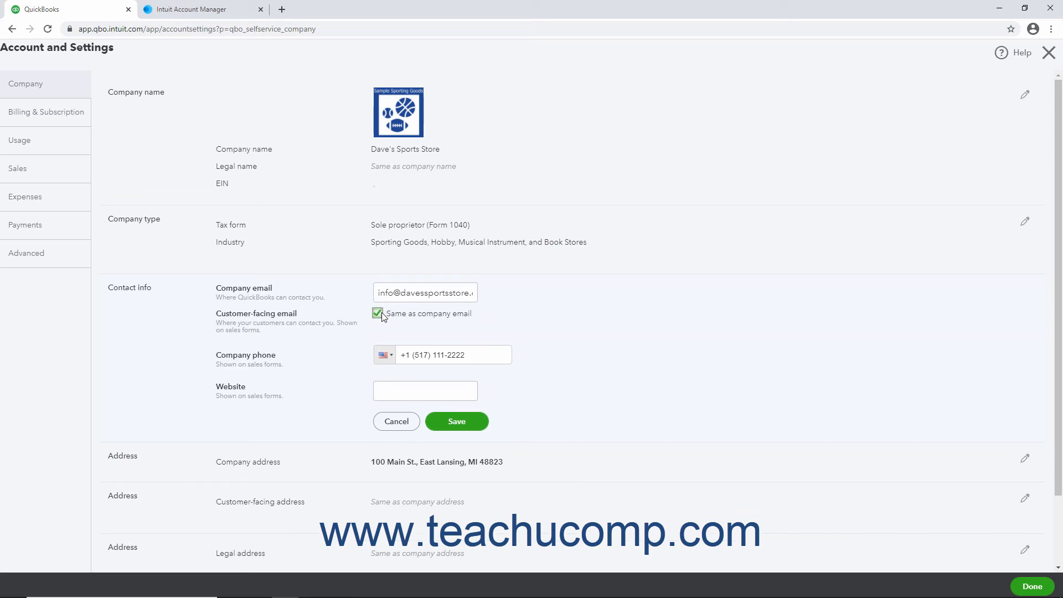
left_click(416, 359)
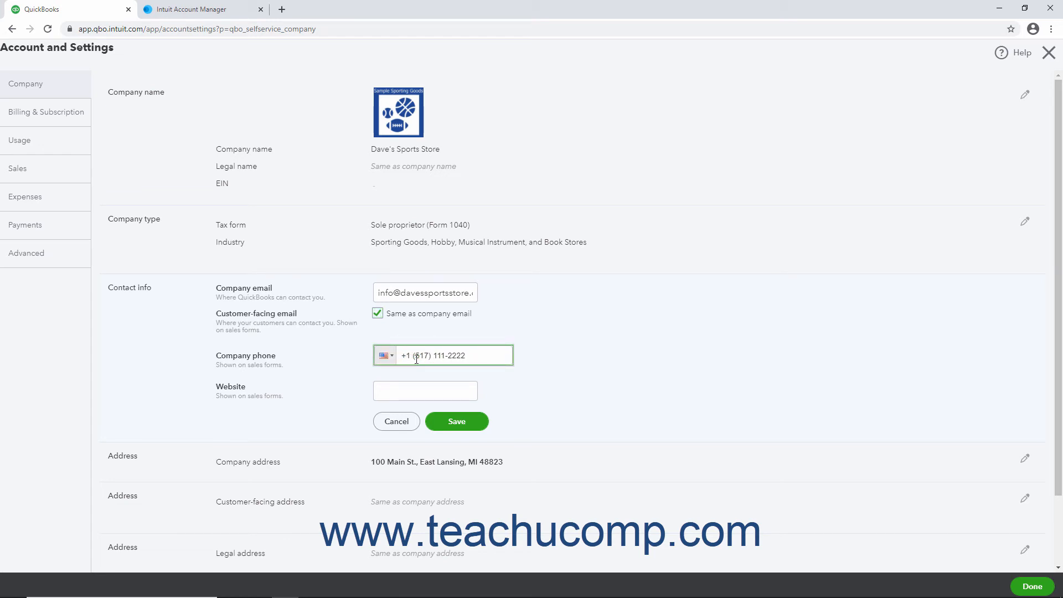
left_click(397, 394)
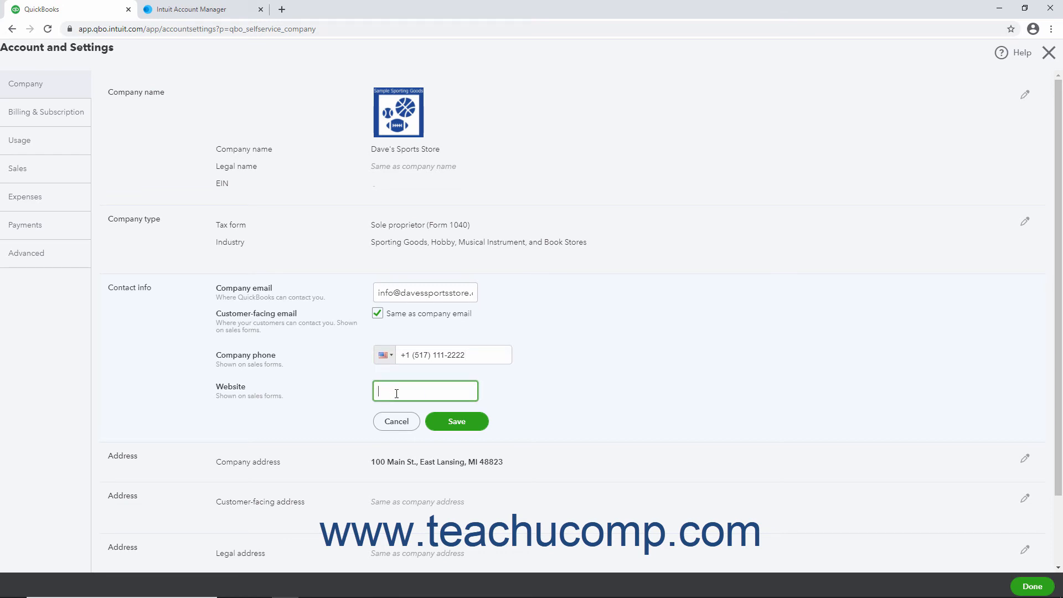
left_click(441, 424)
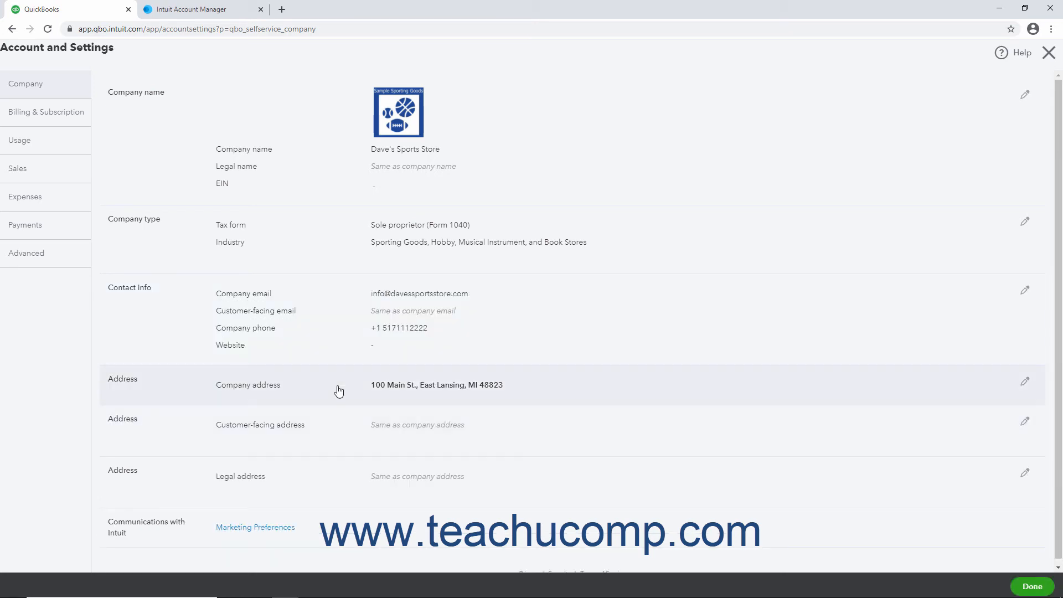
Step: Review the company address, save the customer-facing address as same as the company address, and close the account settings
left_click(339, 392)
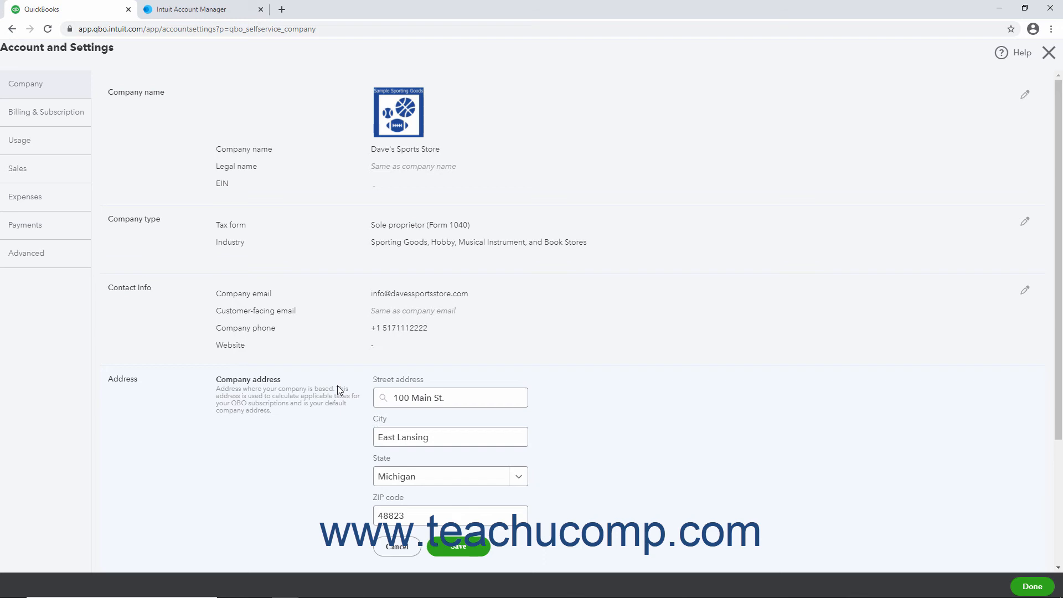
scroll(338, 382, "down", 3)
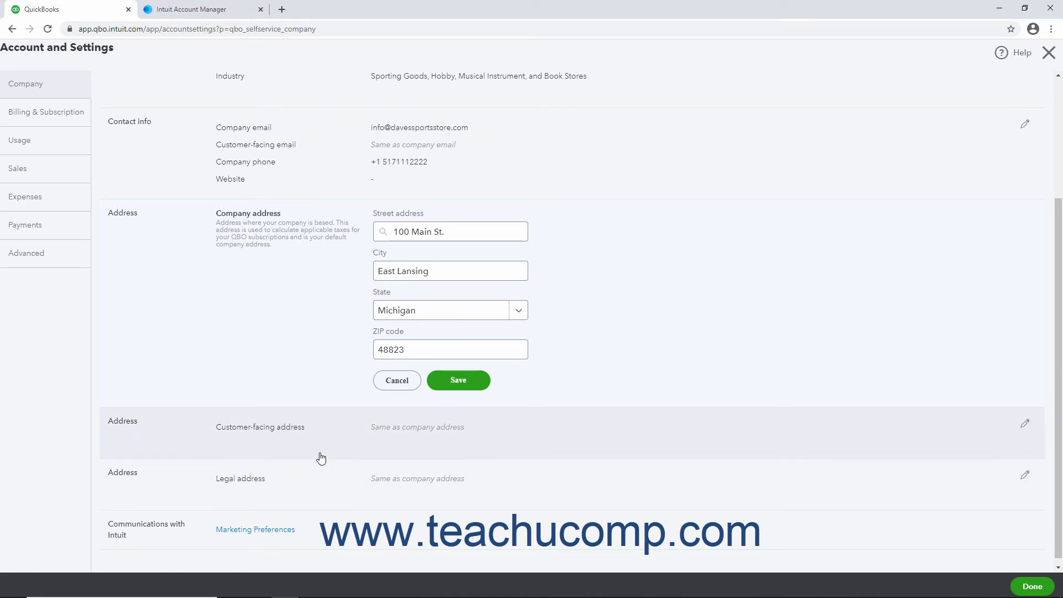
left_click(320, 455)
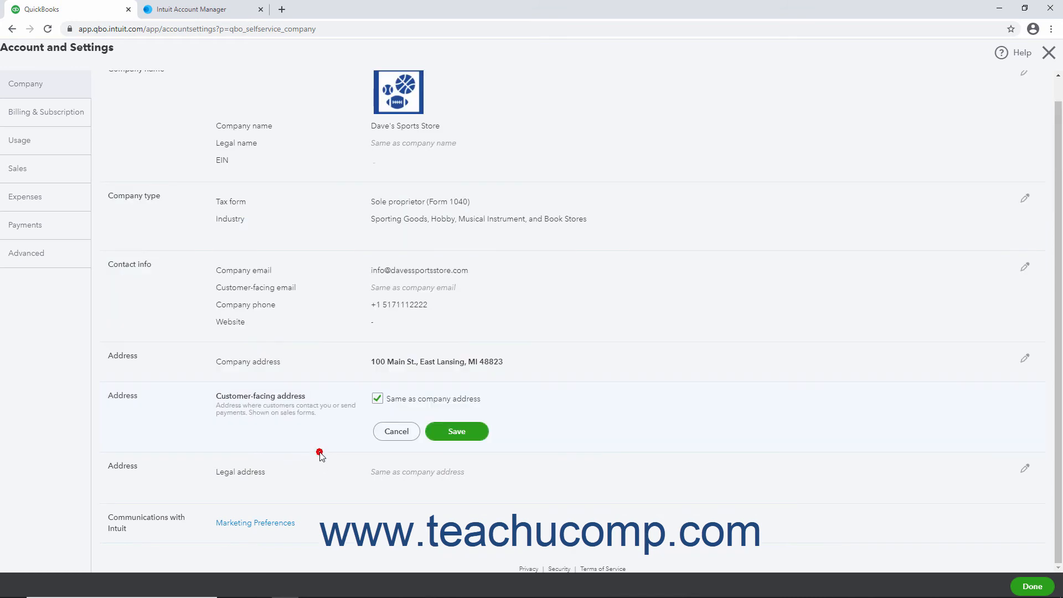
left_click(377, 404)
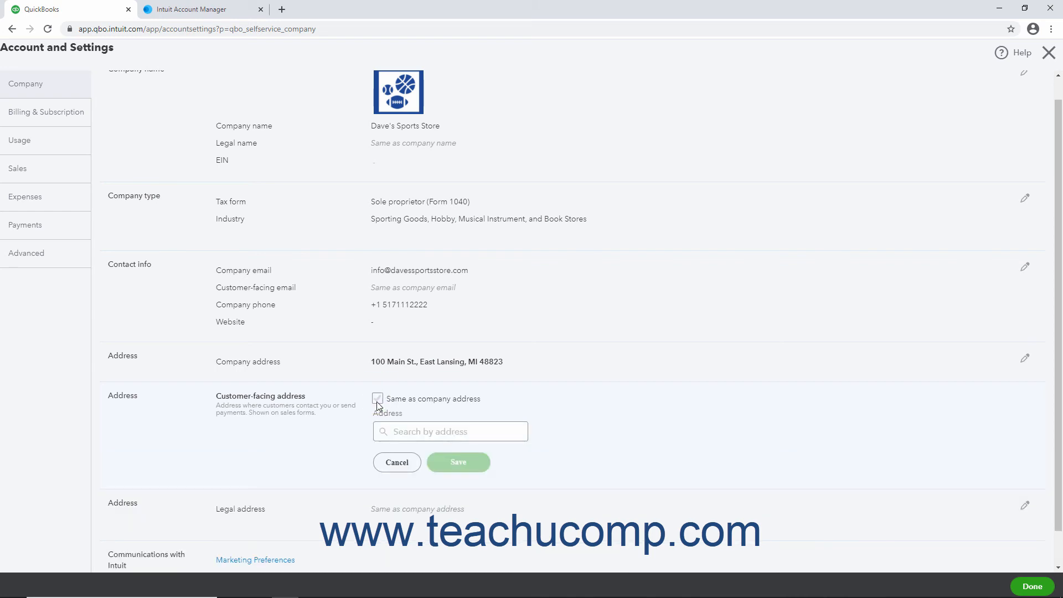
left_click(385, 435)
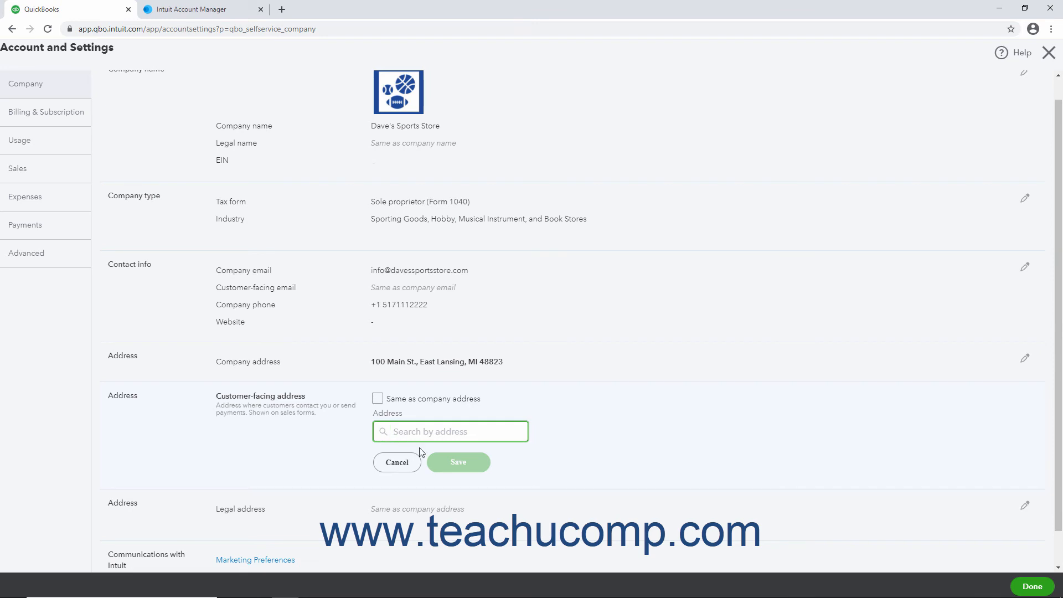
left_click(378, 399)
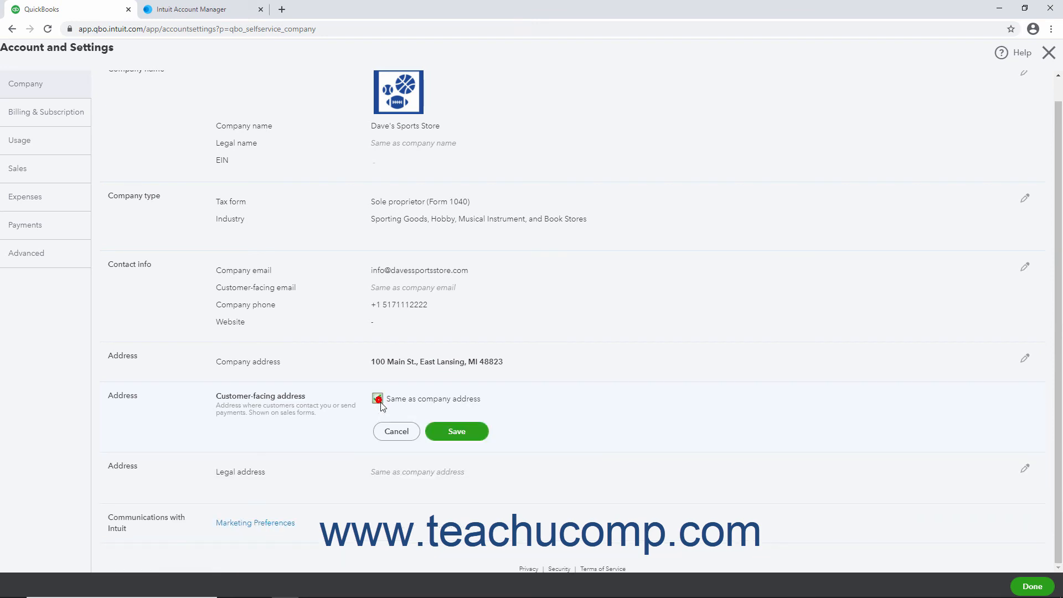
left_click(435, 439)
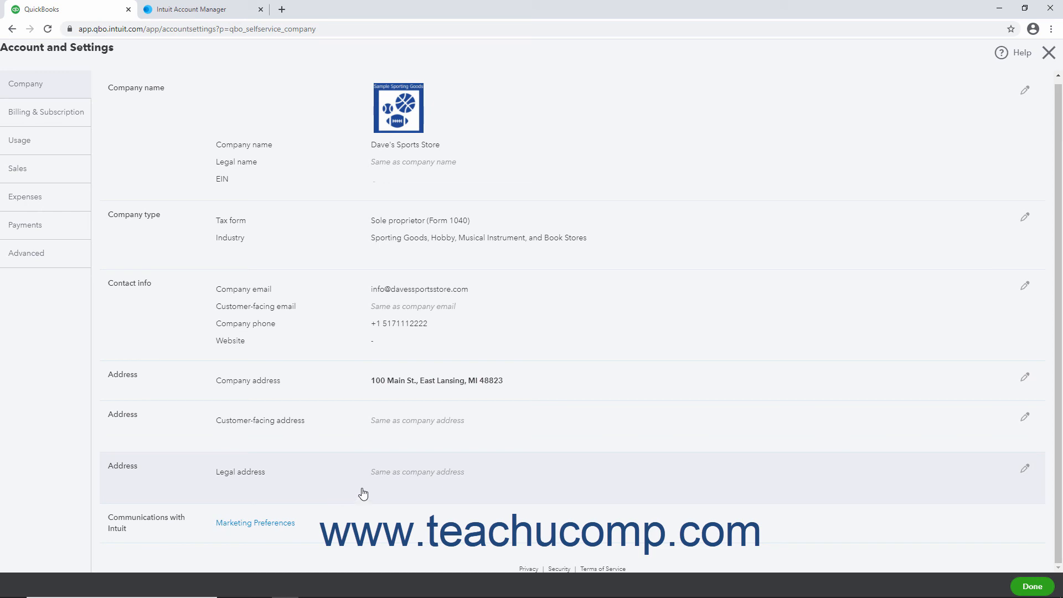
left_click(1023, 587)
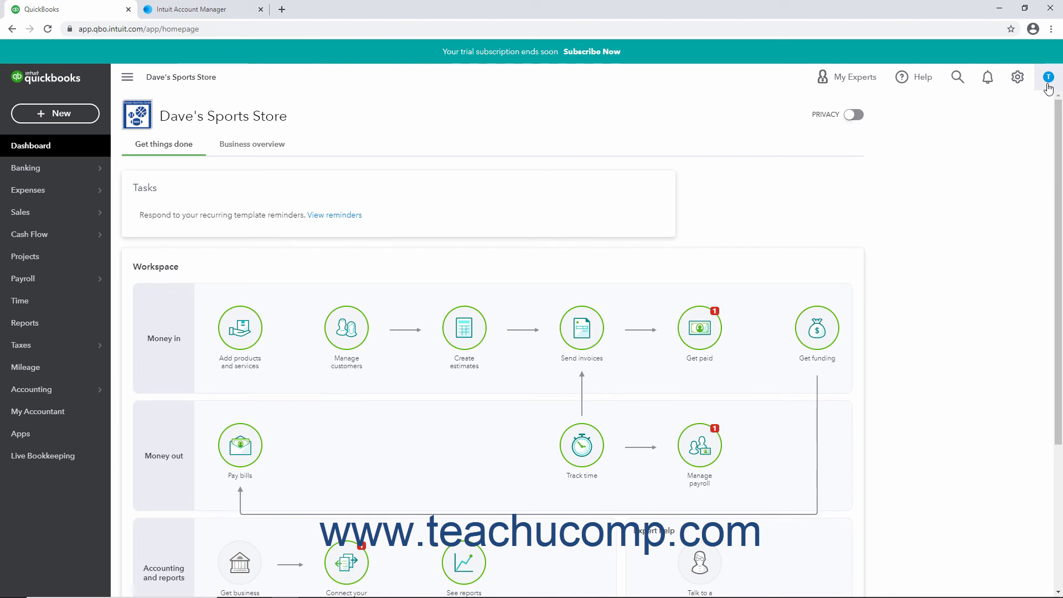
Step: Open the Intuit account's Data & privacy page and review its phone call and email notification settings
left_click(1047, 83)
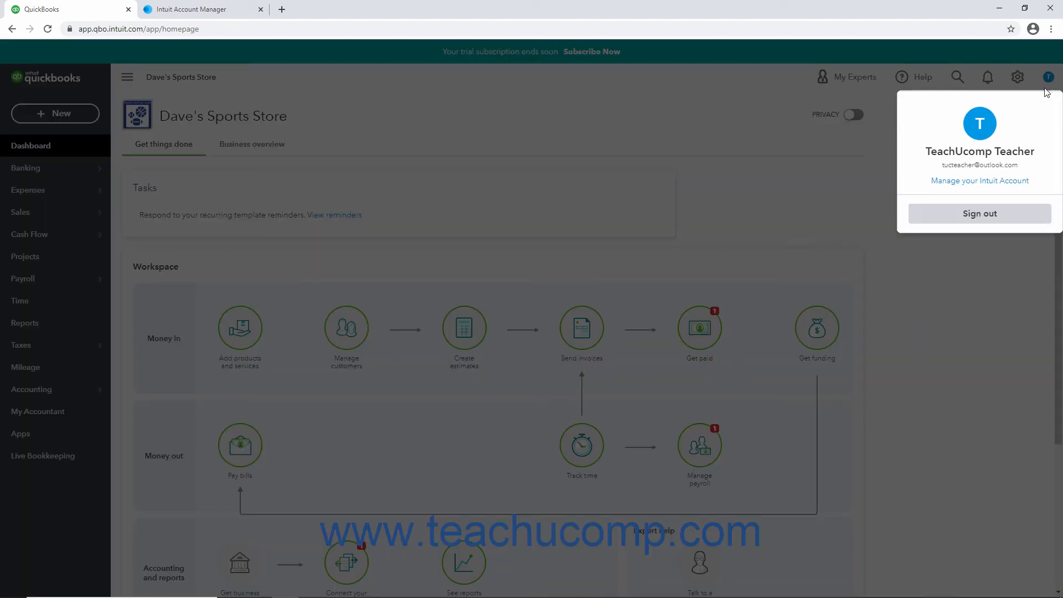
left_click(982, 184)
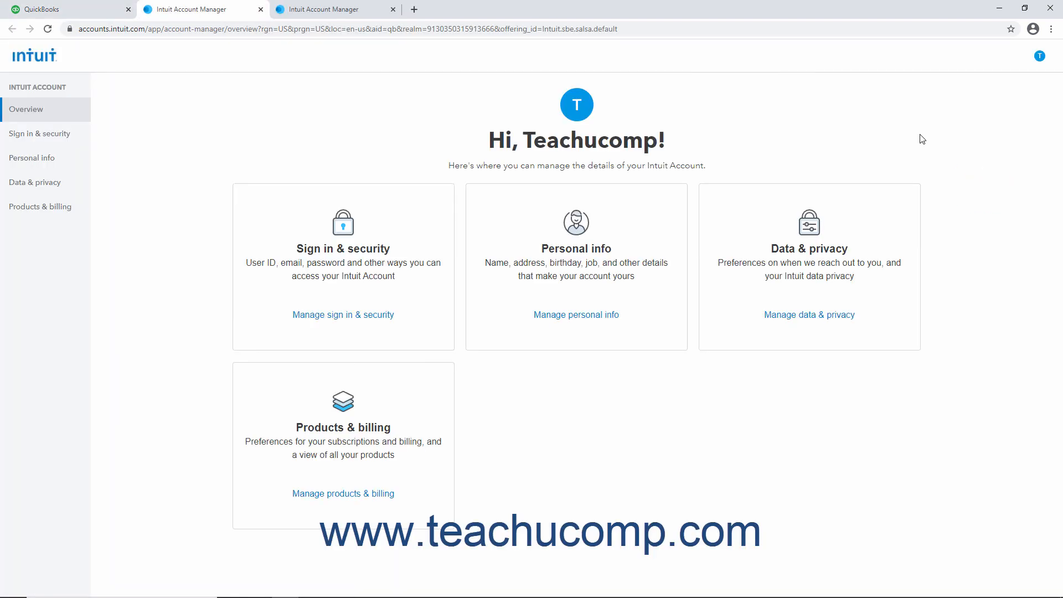
left_click(850, 242)
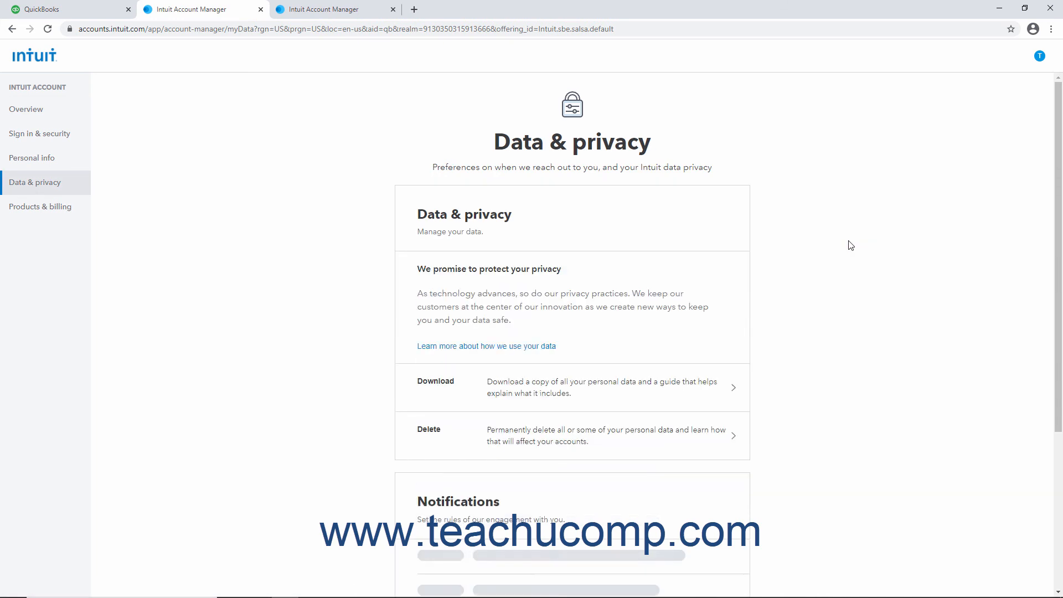
scroll(331, 431, "down", 3)
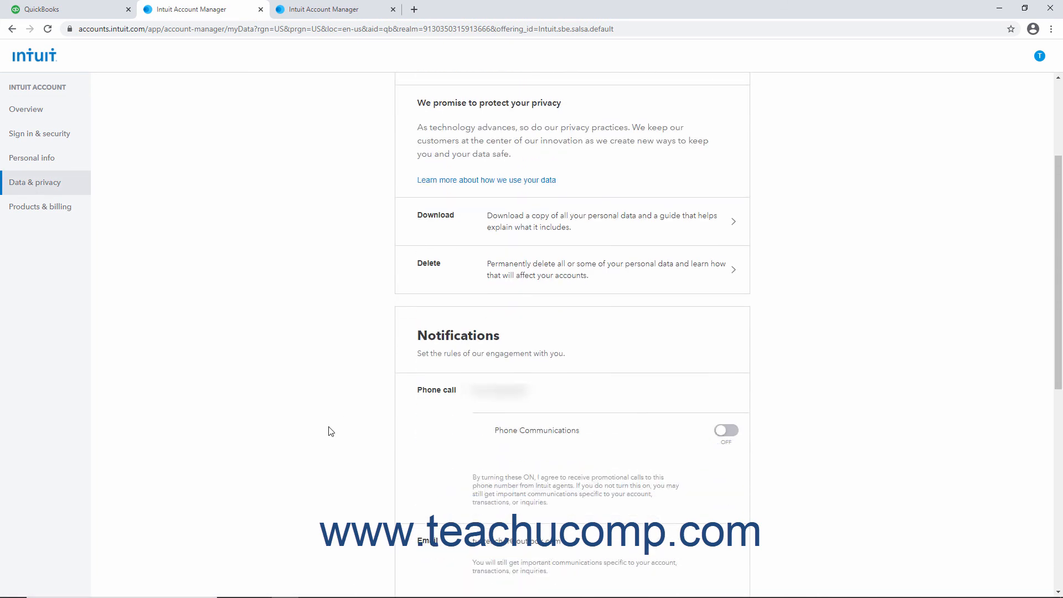
scroll(335, 424, "down", 3)
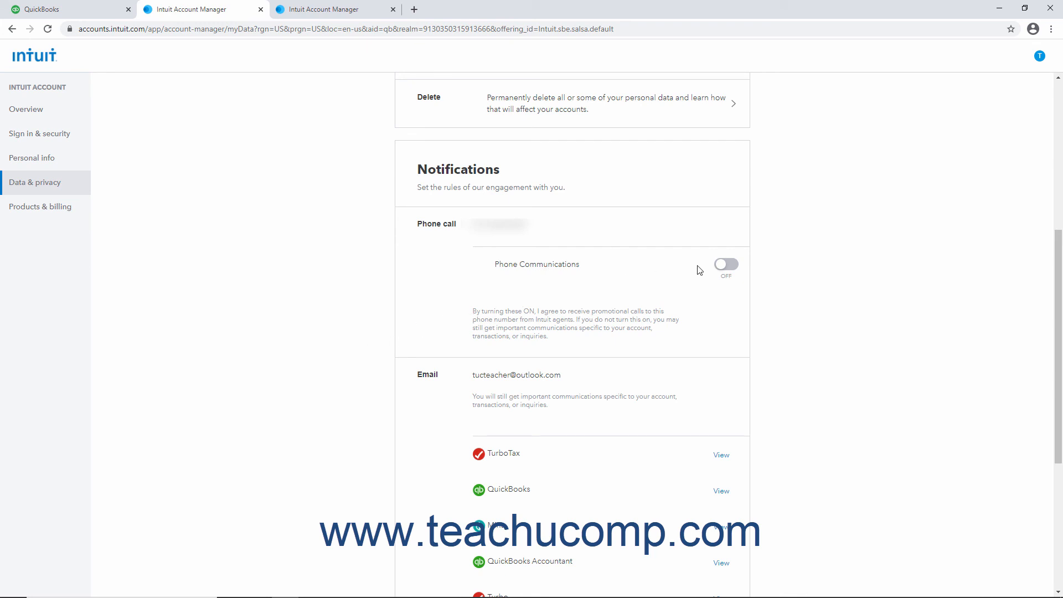
scroll(699, 269, "down", 4)
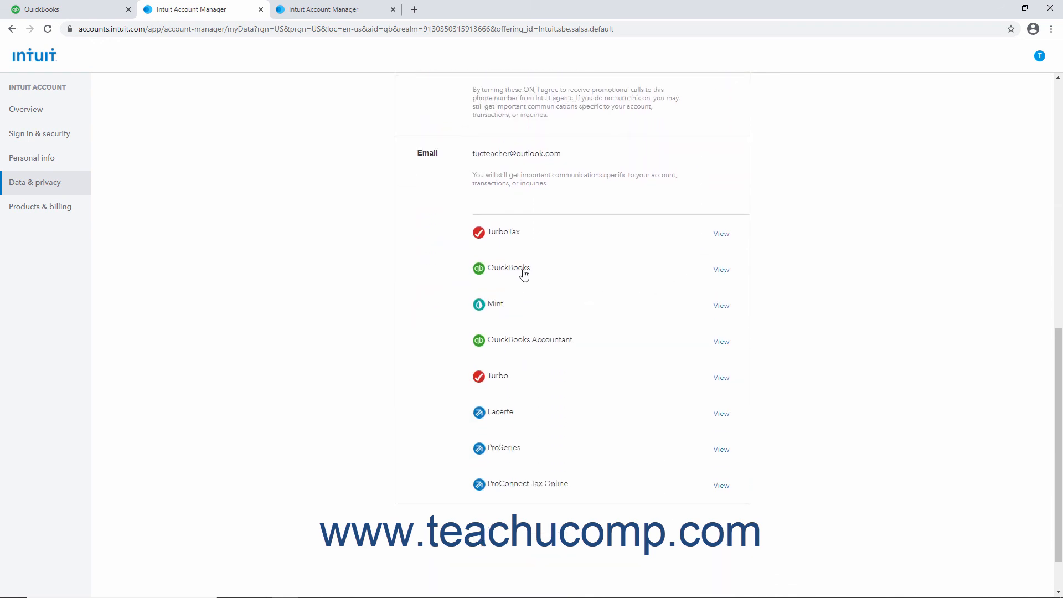
Step: Turn off Mint's New Features & Updates, Summary Emails, Feedback & Surveys, and Advice & Offers email notifications
left_click(722, 312)
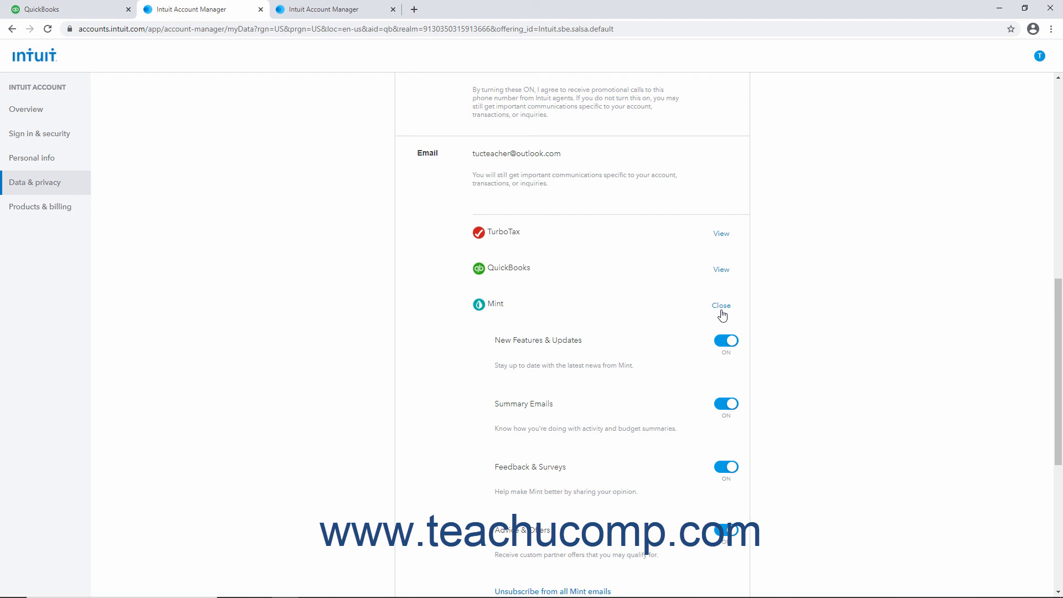
scroll(723, 315, "down", 1)
left_click(724, 287)
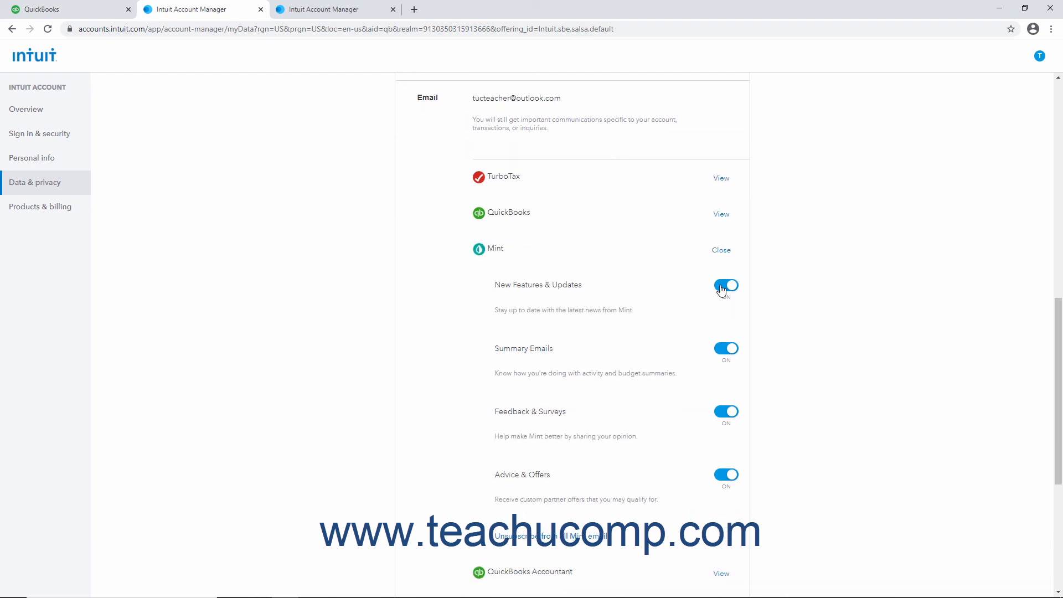
left_click(725, 350)
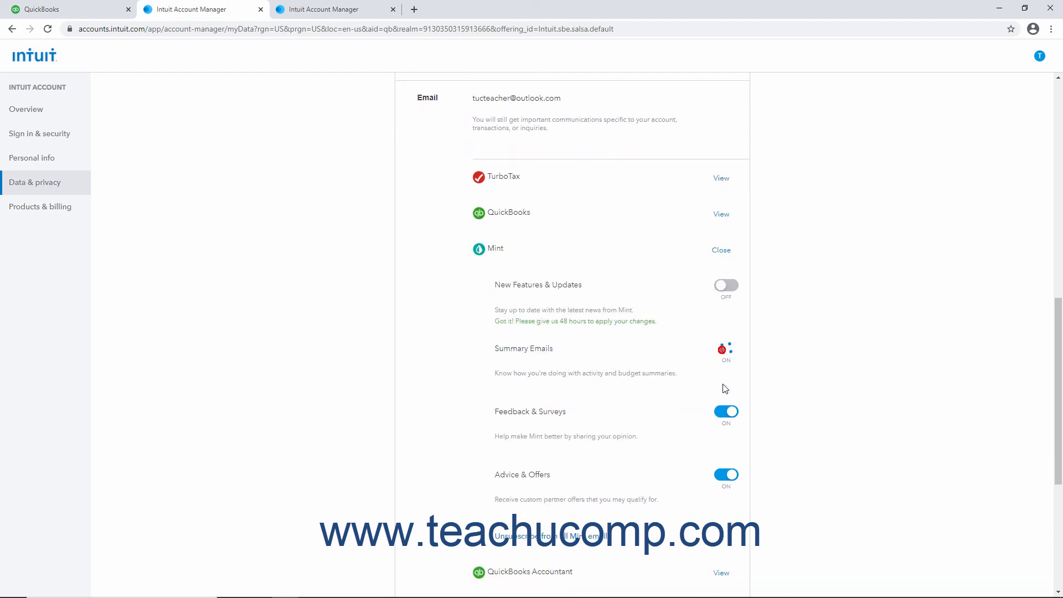
left_click(726, 413)
left_click(725, 477)
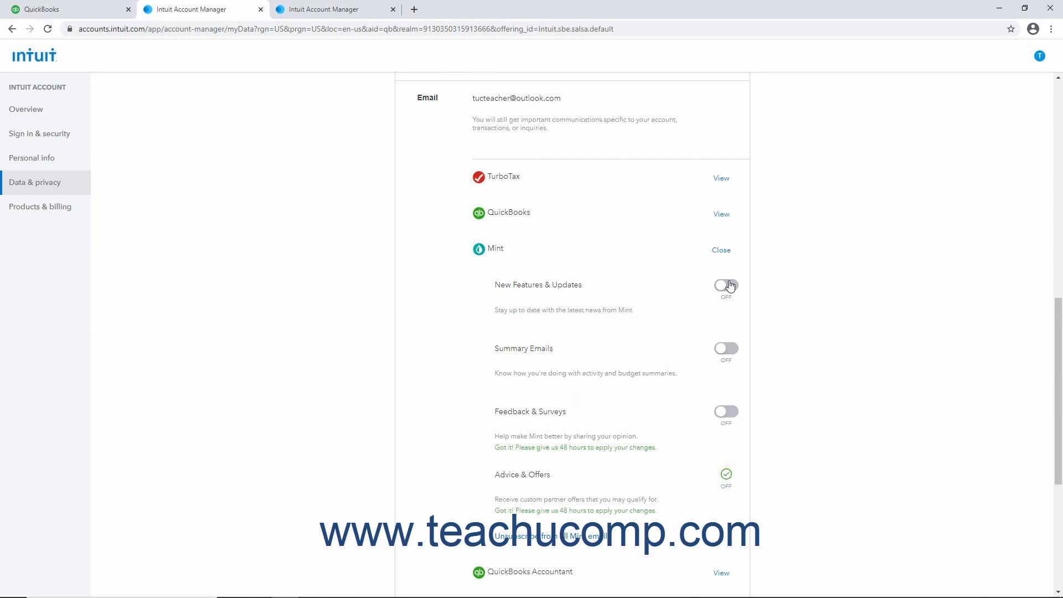
left_click(721, 254)
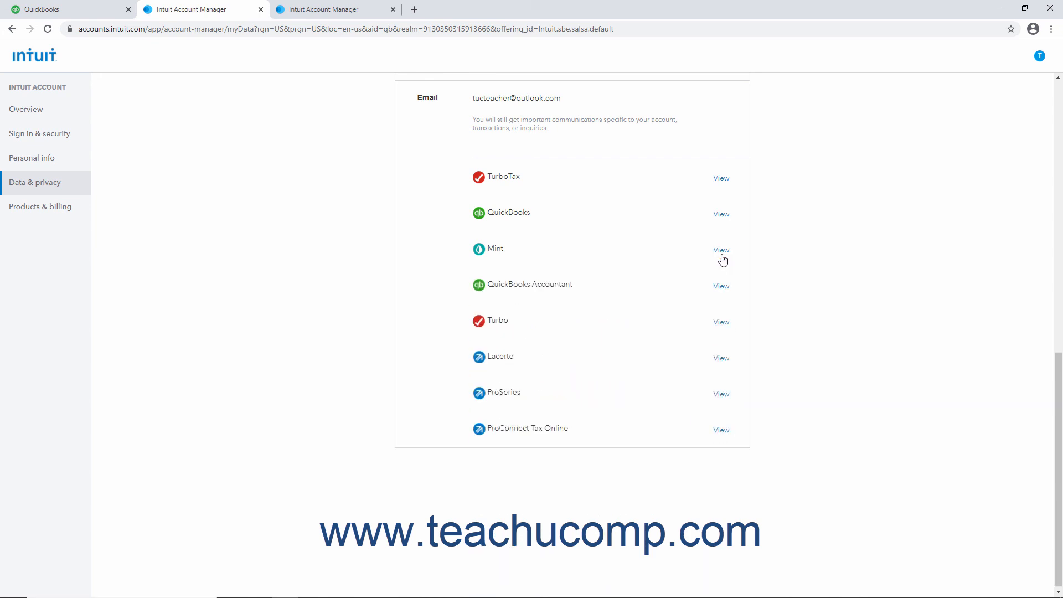
Step: Unsubscribe from all QuickBooks emails in the email notifications and close the Intuit account page
left_click(722, 216)
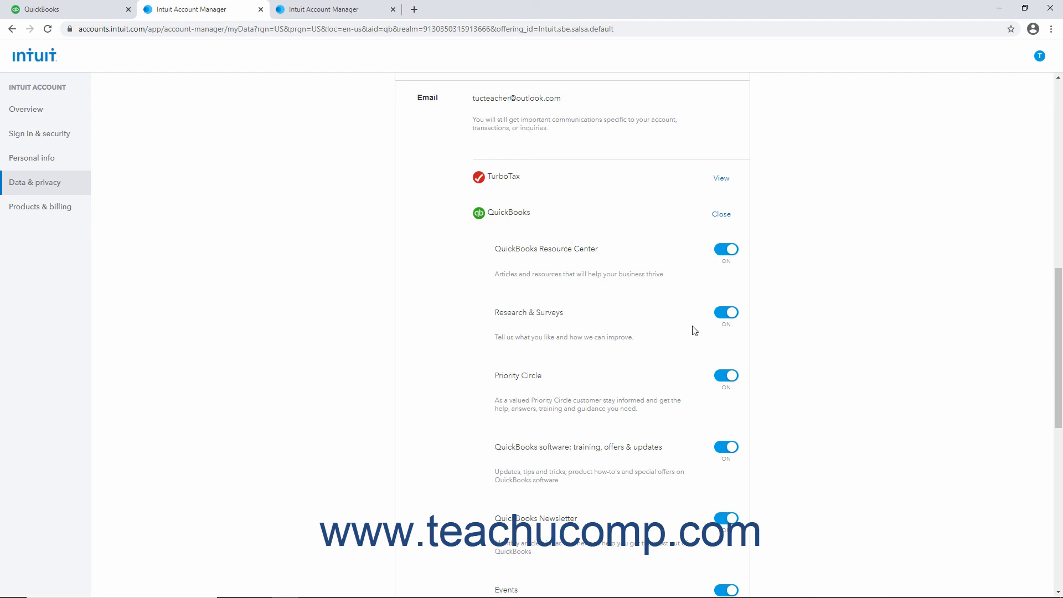
scroll(695, 330, "down", 3)
scroll(625, 333, "down", 3)
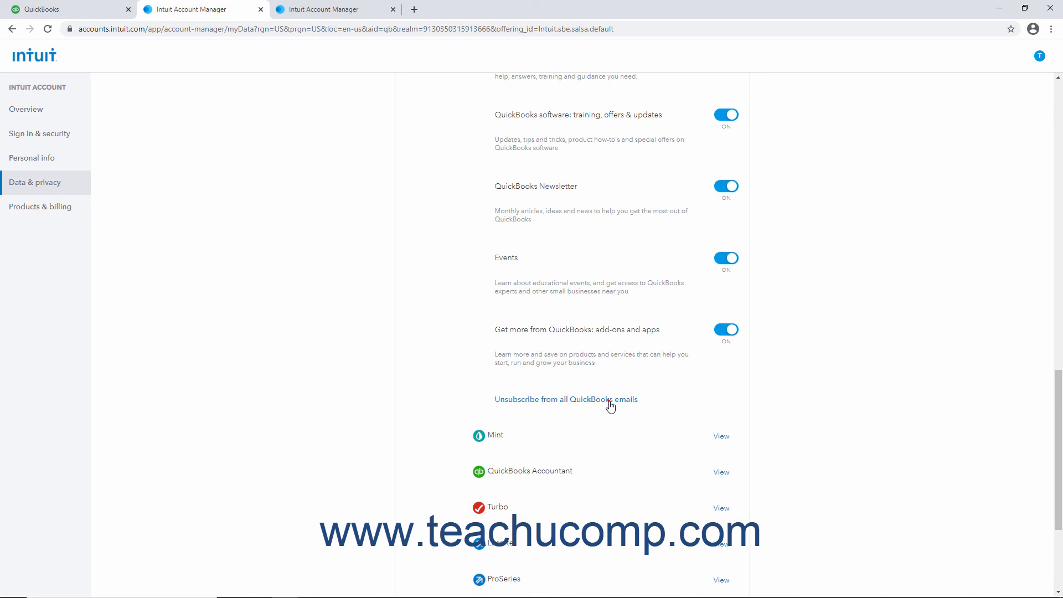
left_click(610, 403)
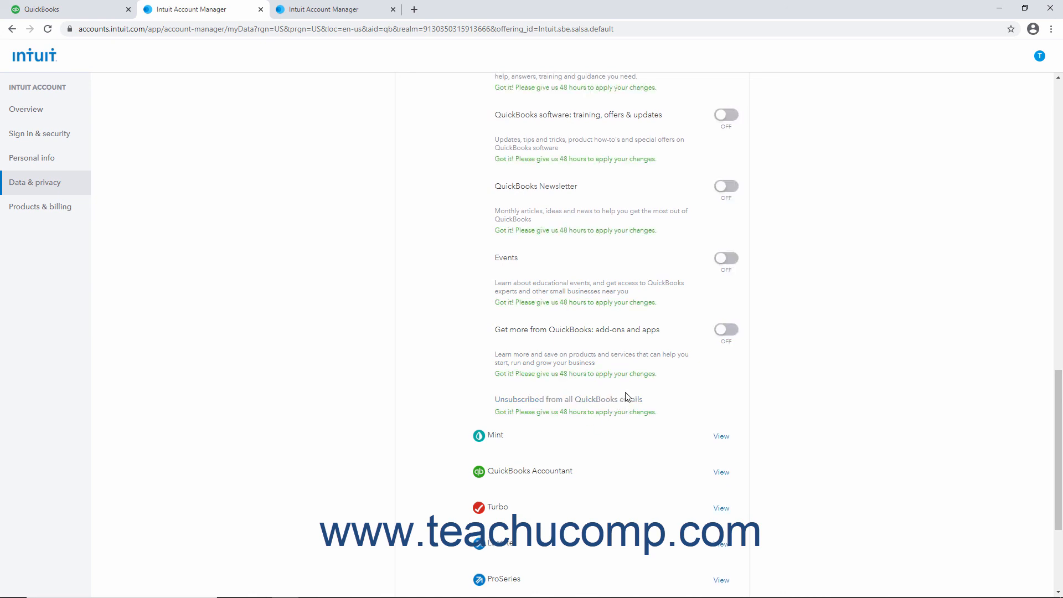
scroll(665, 365, "up", 8)
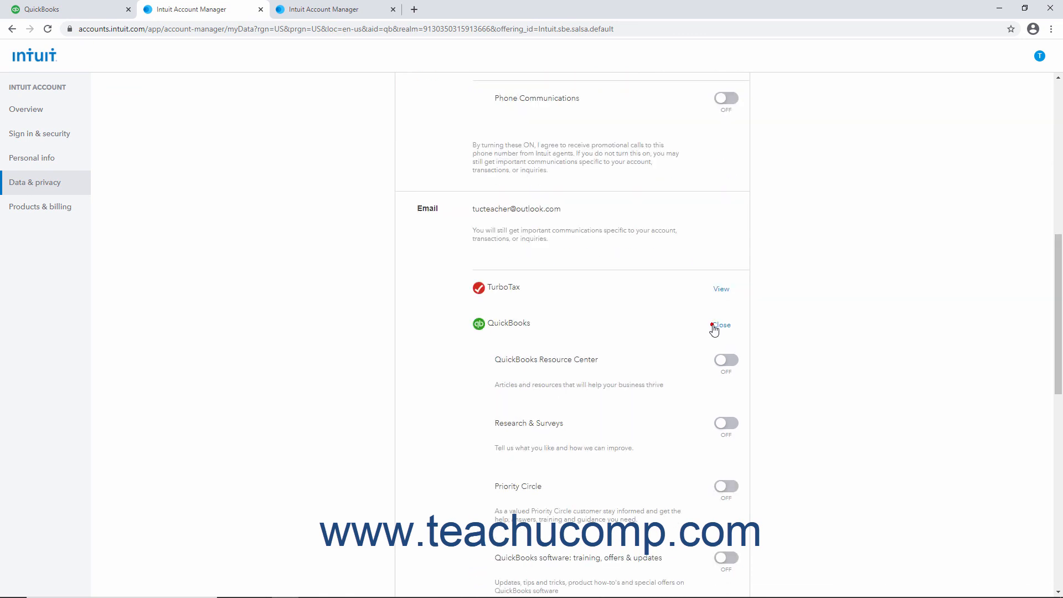
left_click(719, 325)
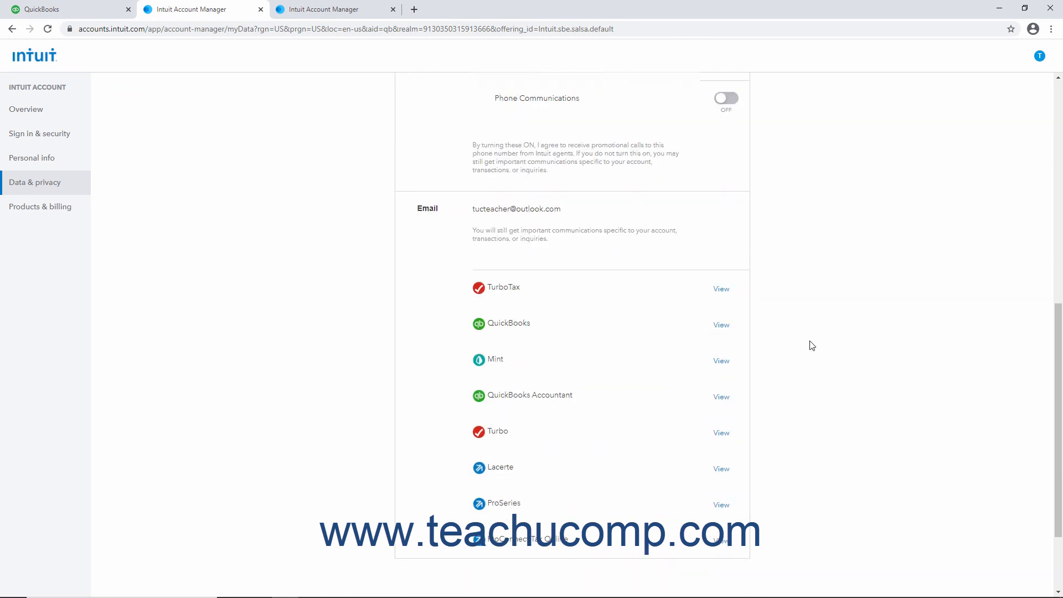
scroll(803, 332, "up", 6)
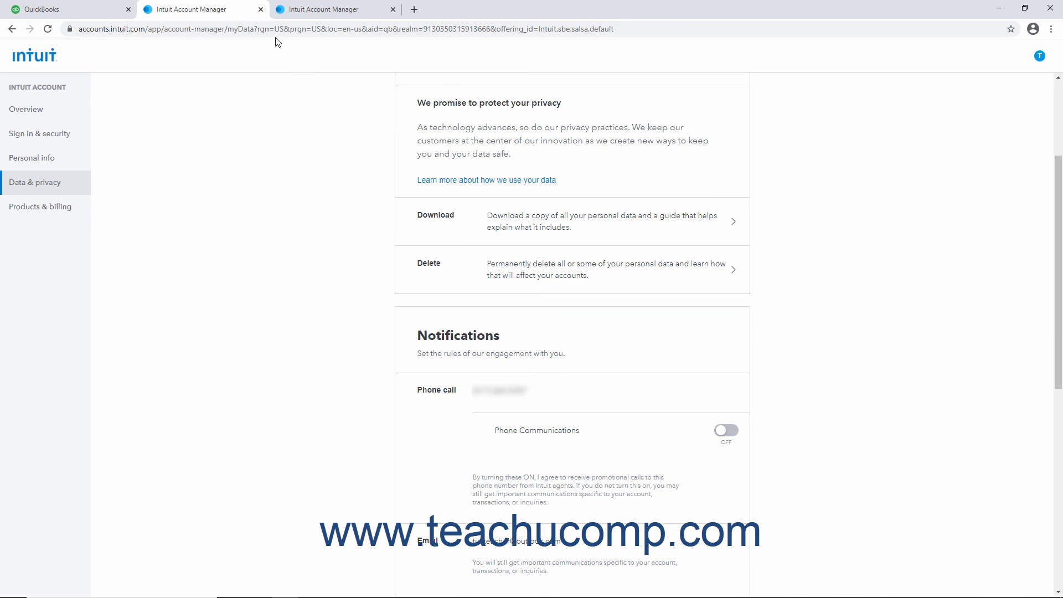
left_click(260, 9)
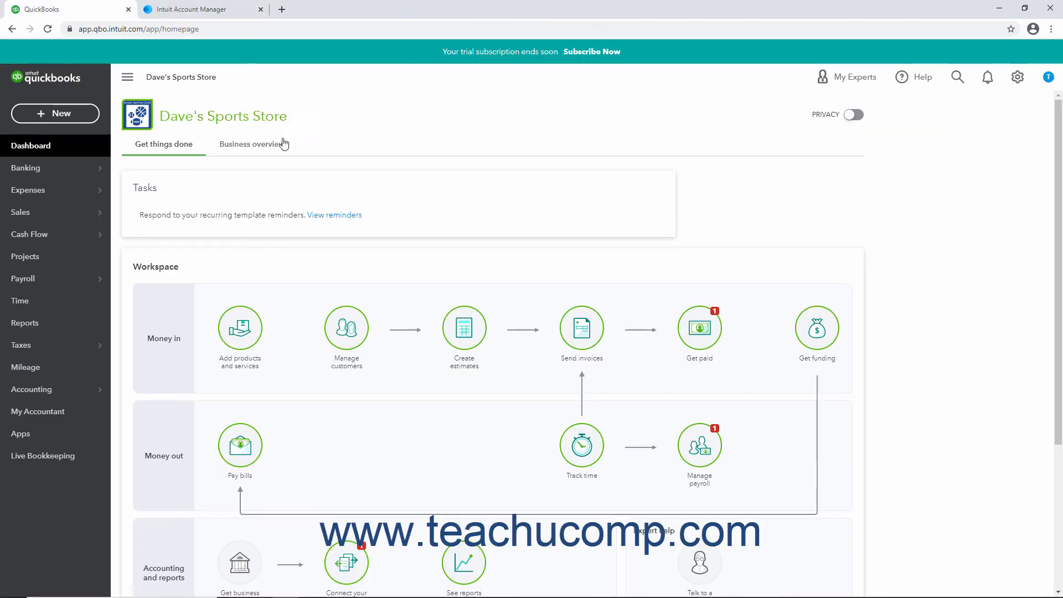